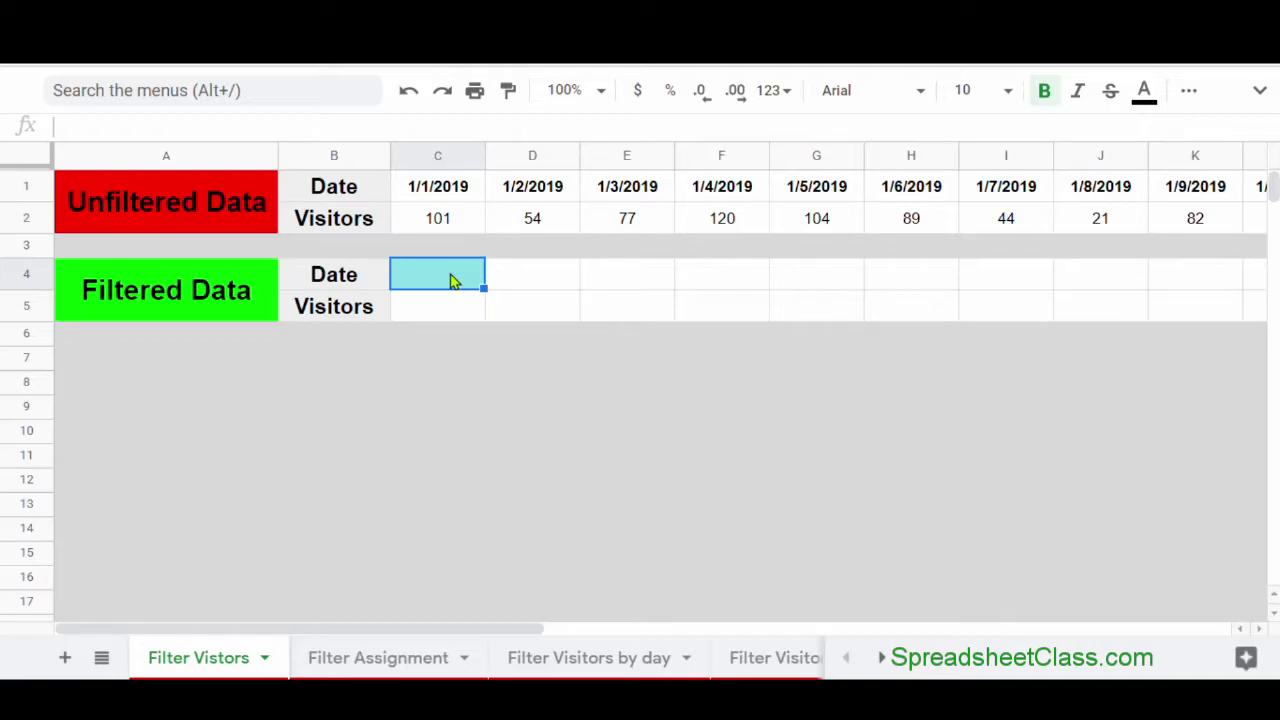
Step: Enter =filter(C1:2,C2:2>100) in C4 to list dates with over 100 visitors
{"action": "type", "text": "=filter("}
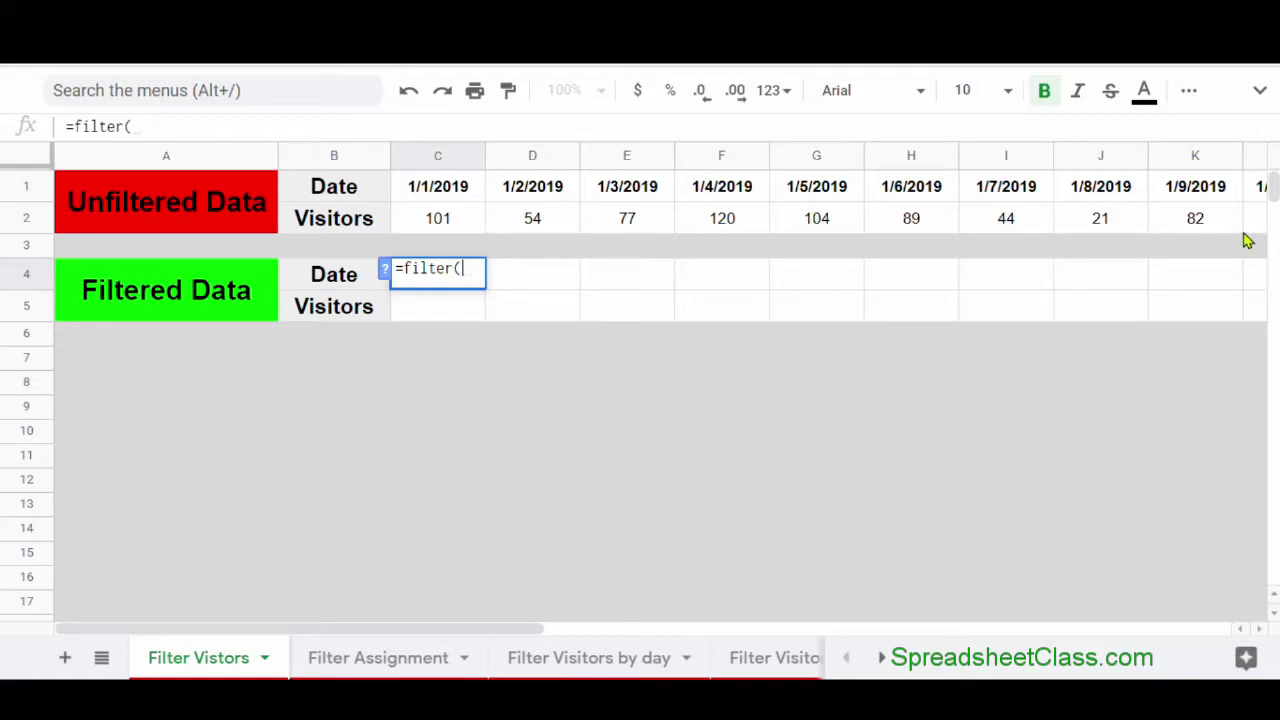
{"action": "type", "text": "c"}
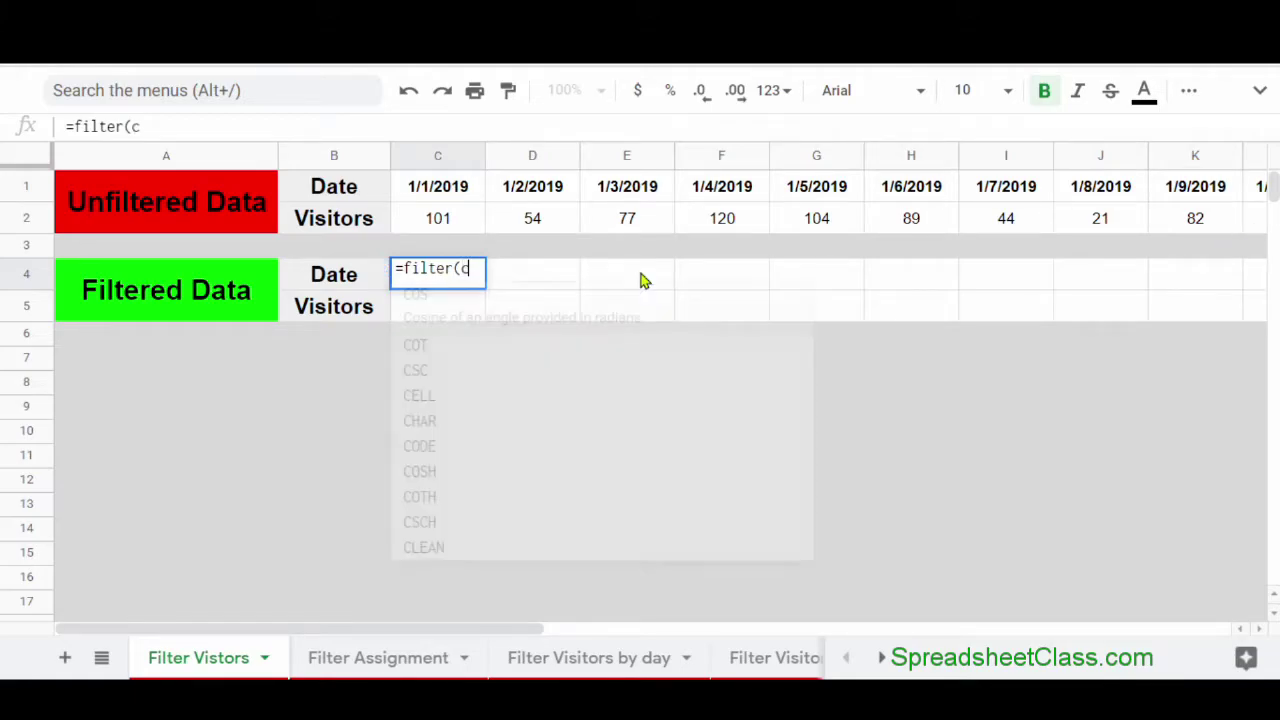
{"action": "type", "text": "1:2"}
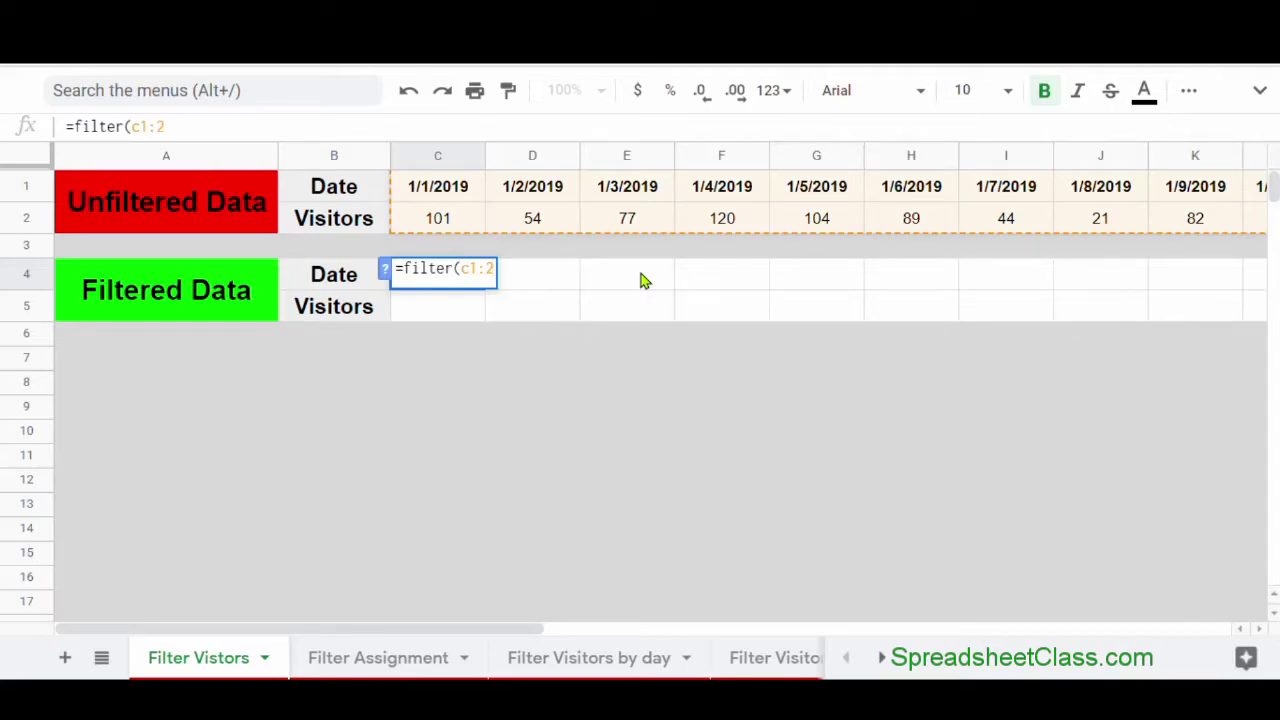
{"action": "type", "text": ","}
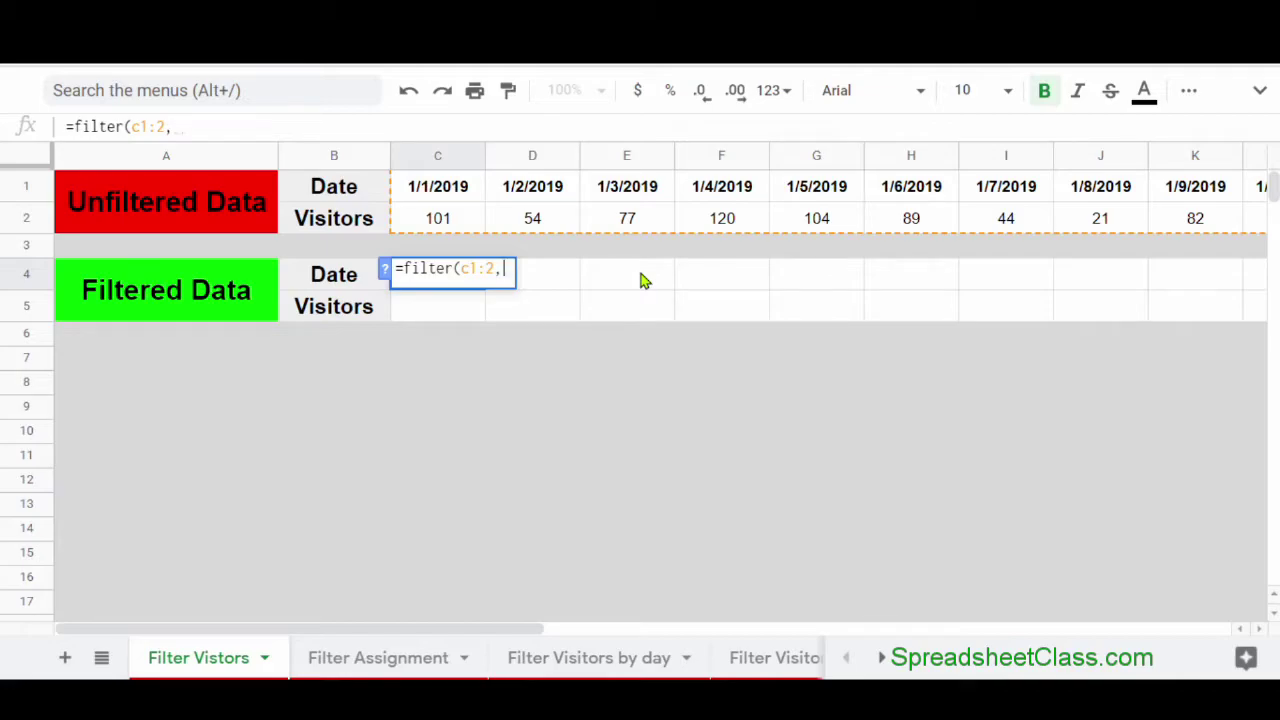
{"action": "type", "text": "c"}
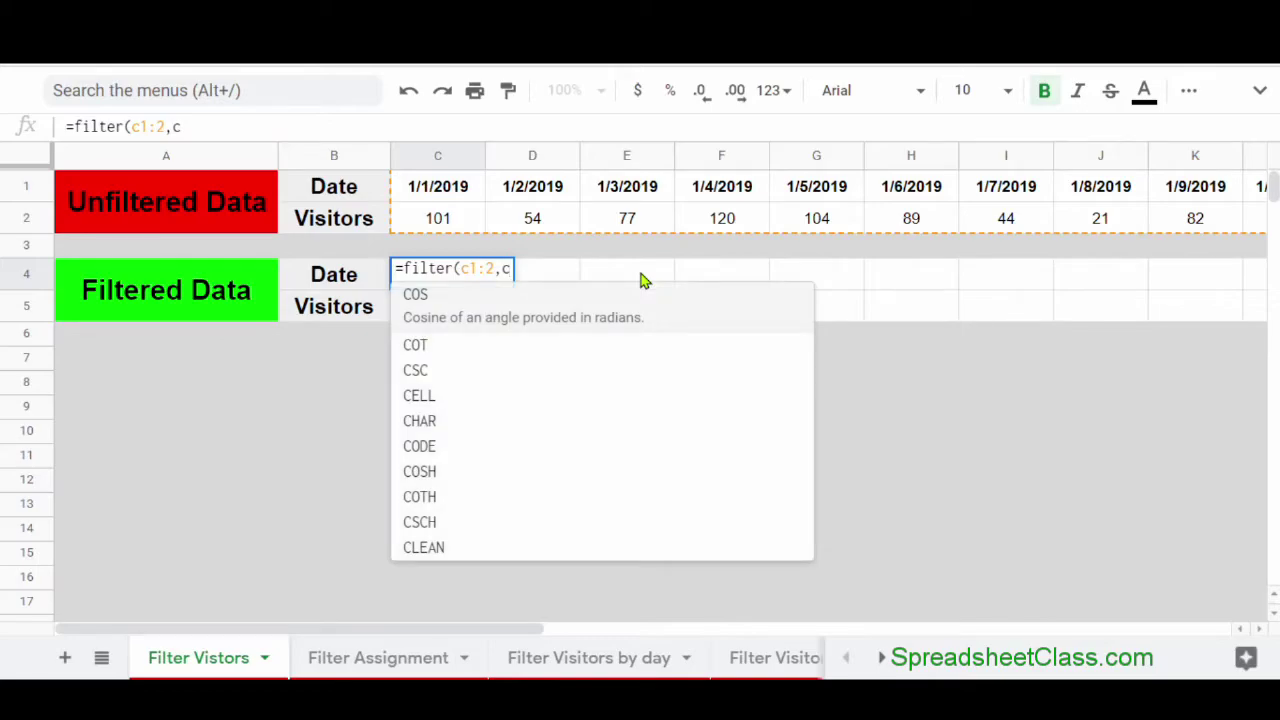
{"action": "type", "text": "2:2"}
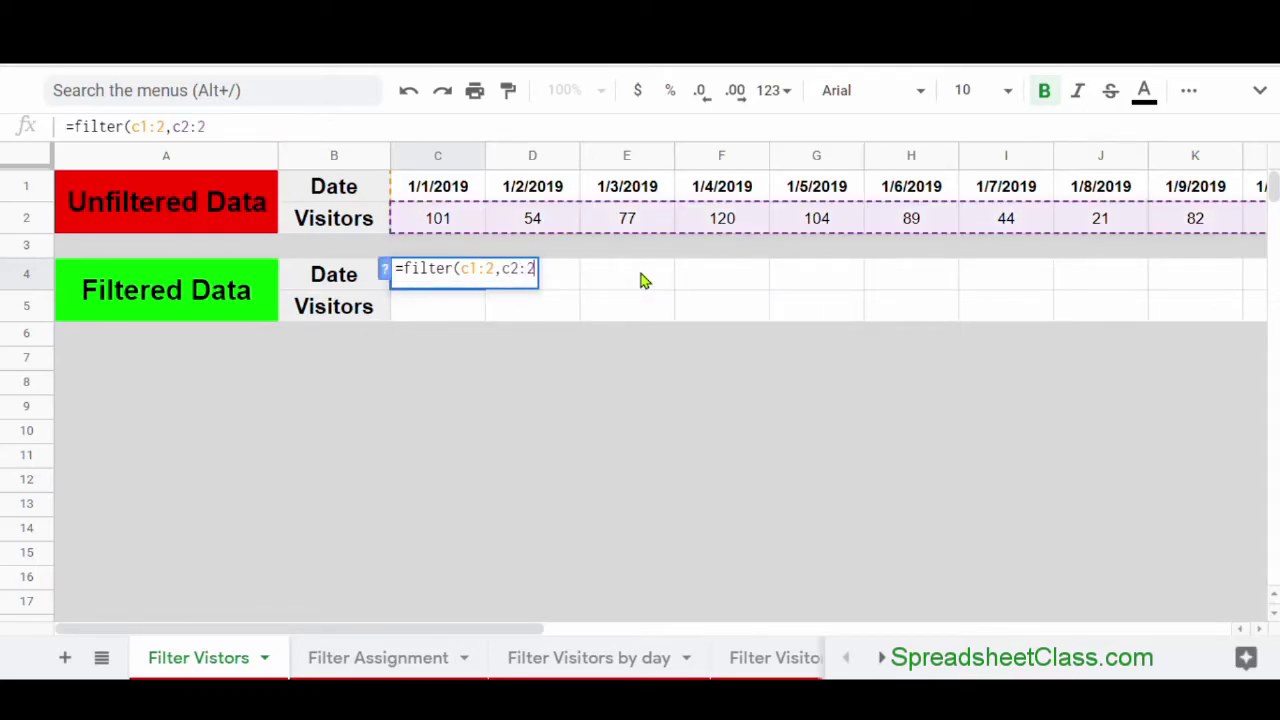
{"action": "type", "text": ">"}
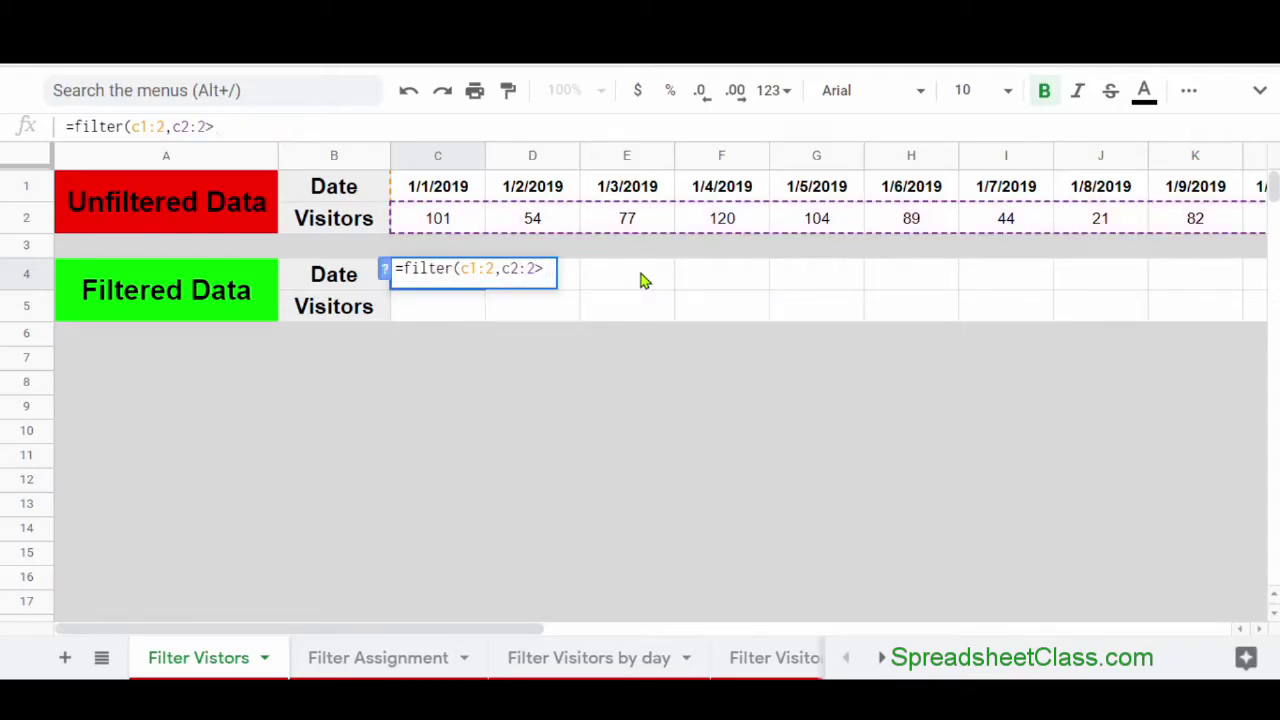
{"action": "type", "text": "100"}
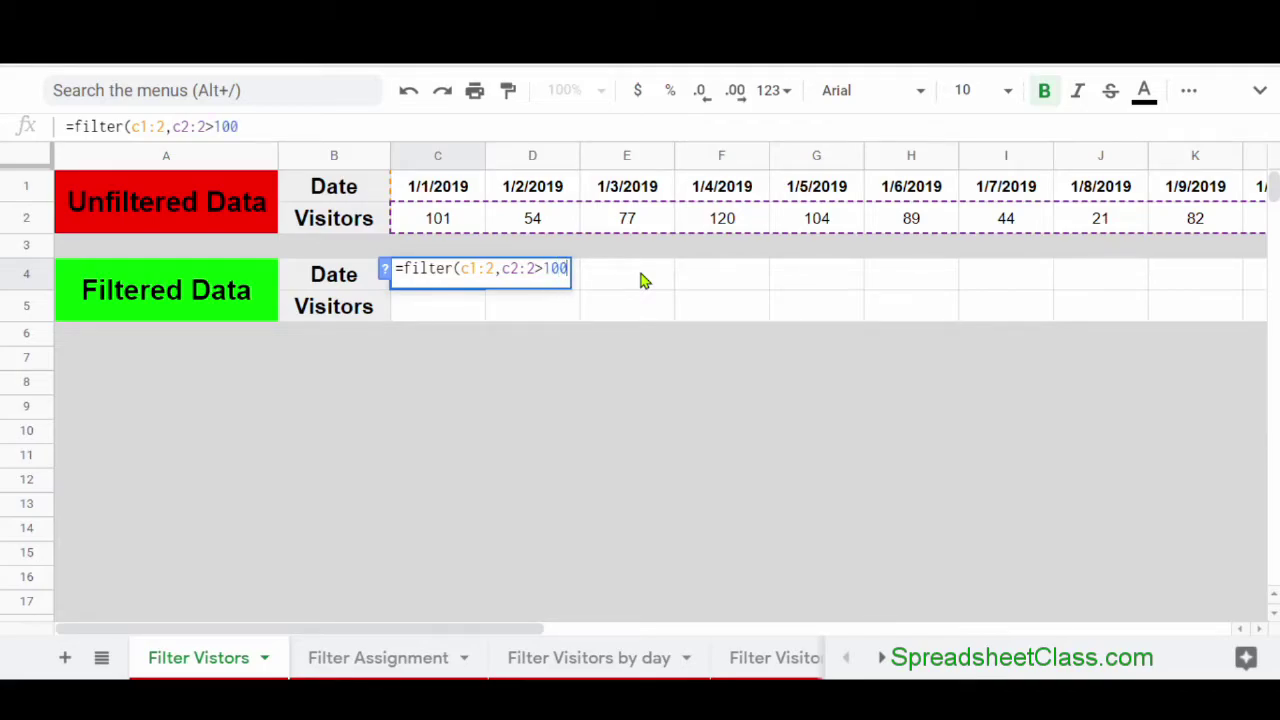
{"action": "key", "text": "Return"}
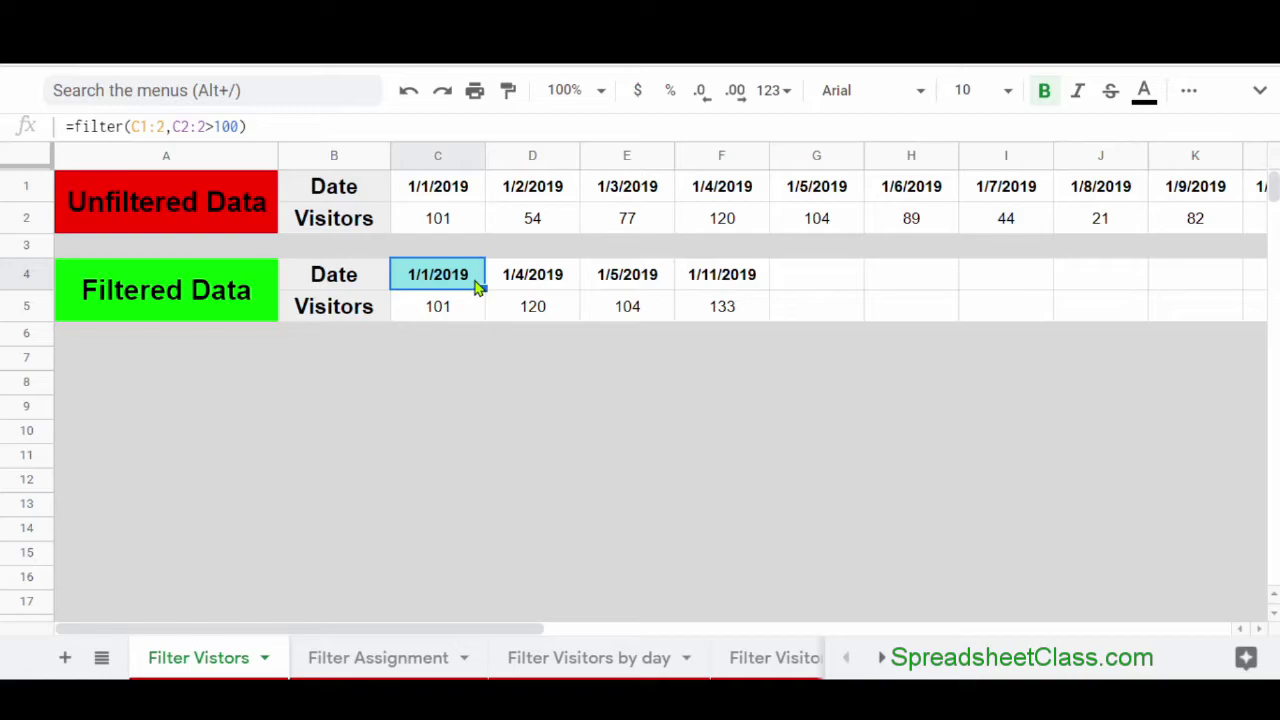
{"action": "left_click", "coordinate": [139, 124]}
{"action": "key", "text": "BackSpace"}
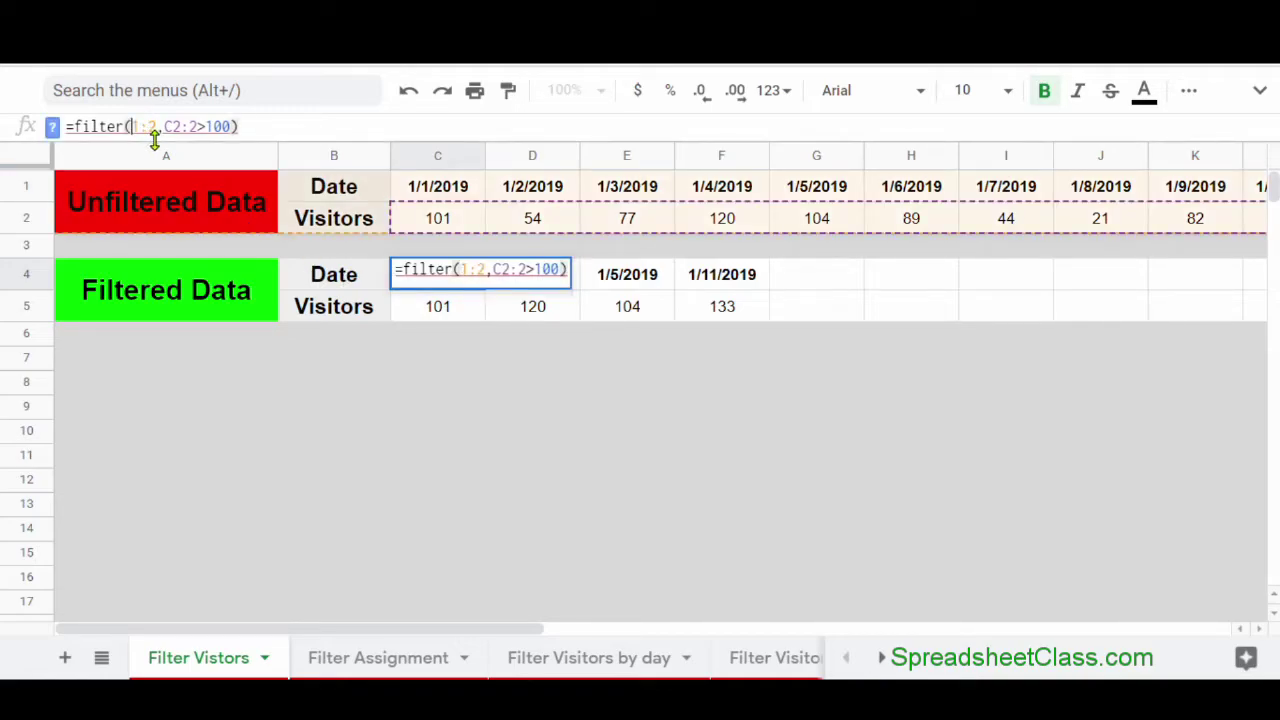
{"action": "left_click", "coordinate": [170, 126]}
{"action": "key", "text": "BackSpace"}
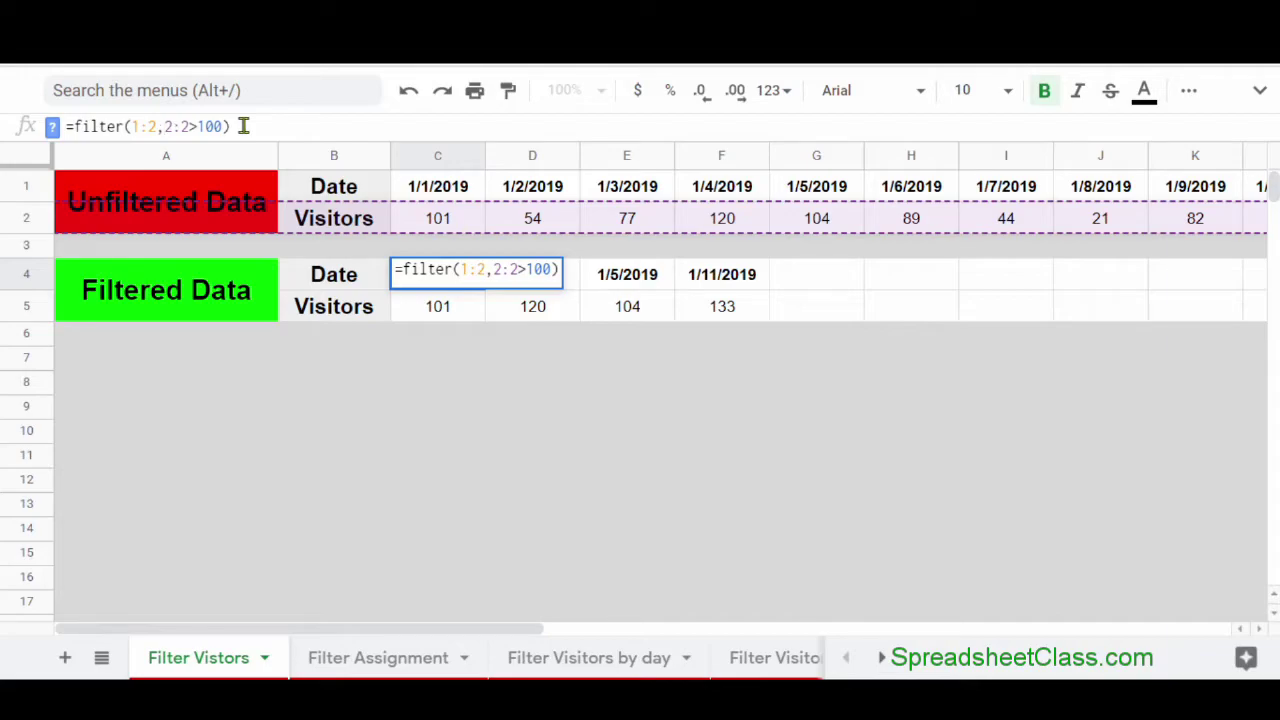
{"action": "key", "text": "Return"}
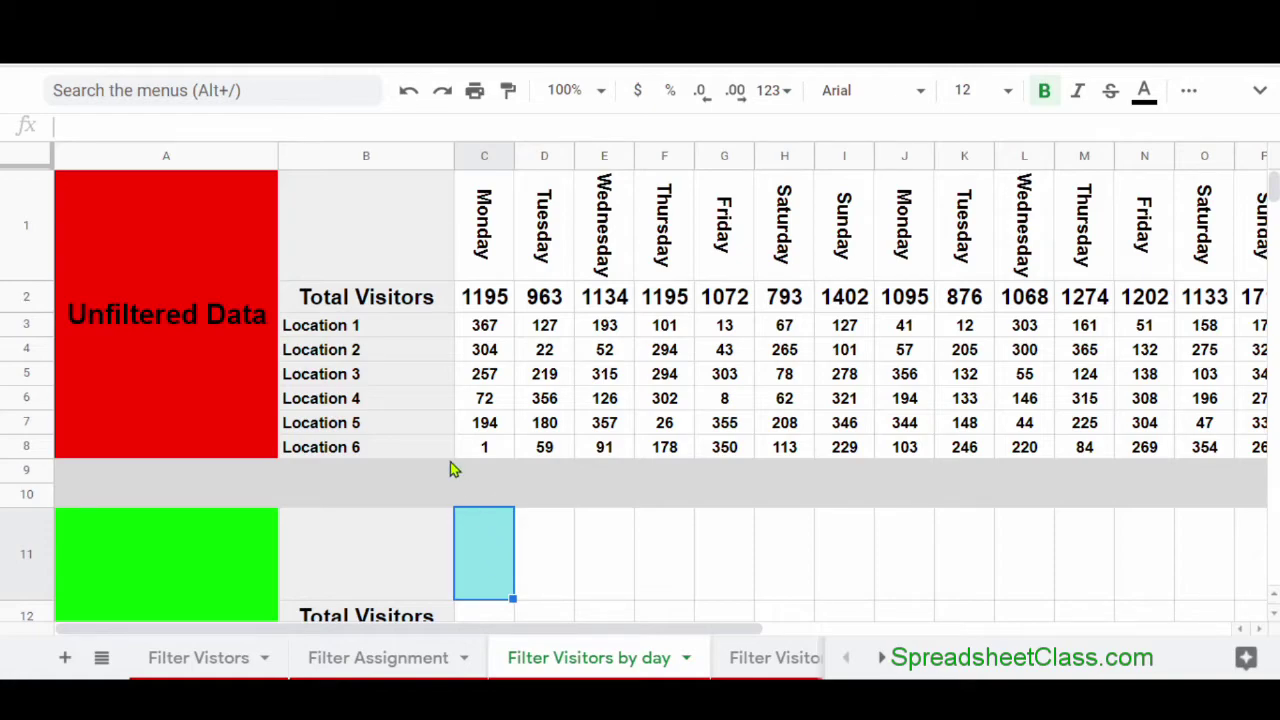
Step: Enter =filter(C1:8,C1:1="Saturday") in C11, showing Saturday totals 793, 1133 and 1180
{"action": "type", "text": "="}
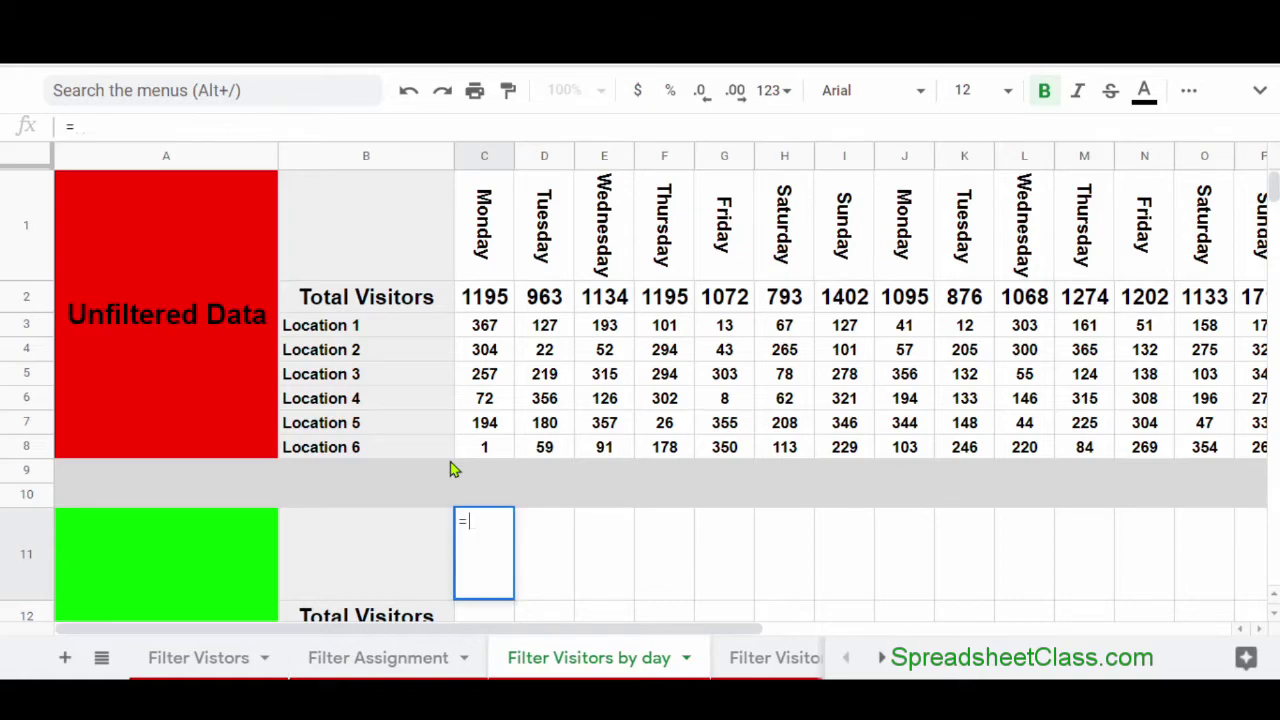
{"action": "type", "text": "filter("}
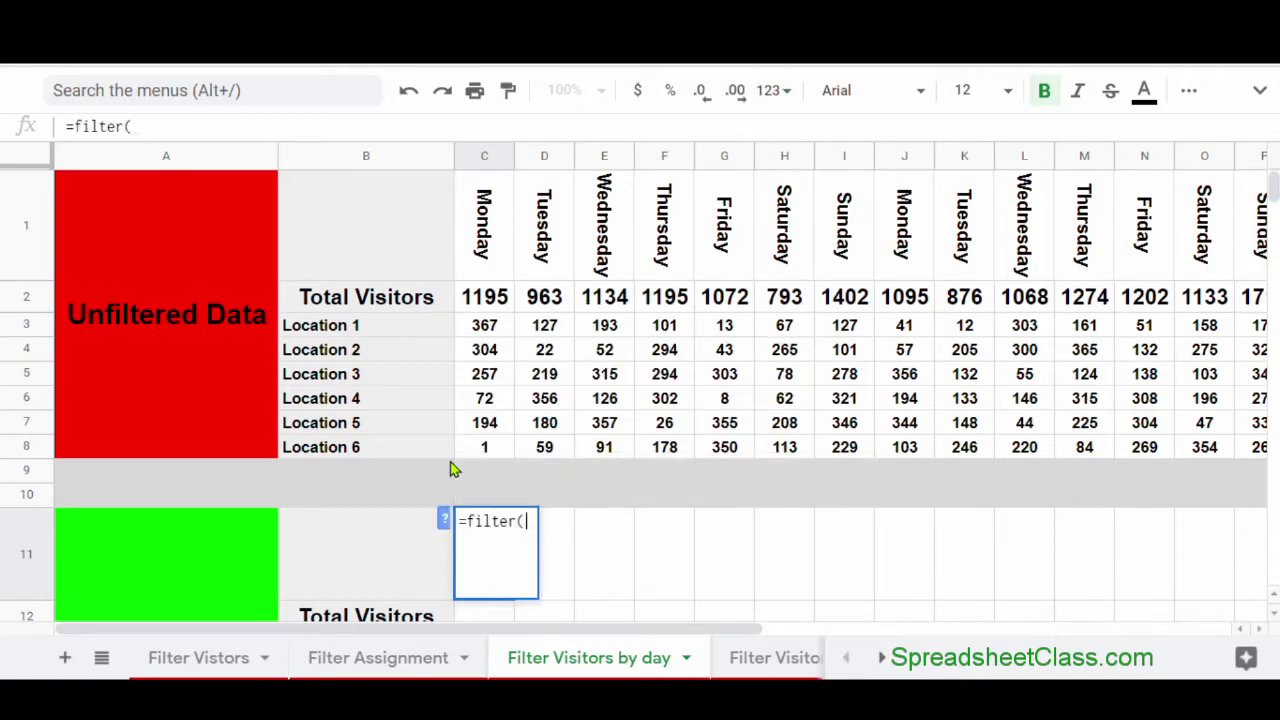
{"action": "type", "text": "c1"}
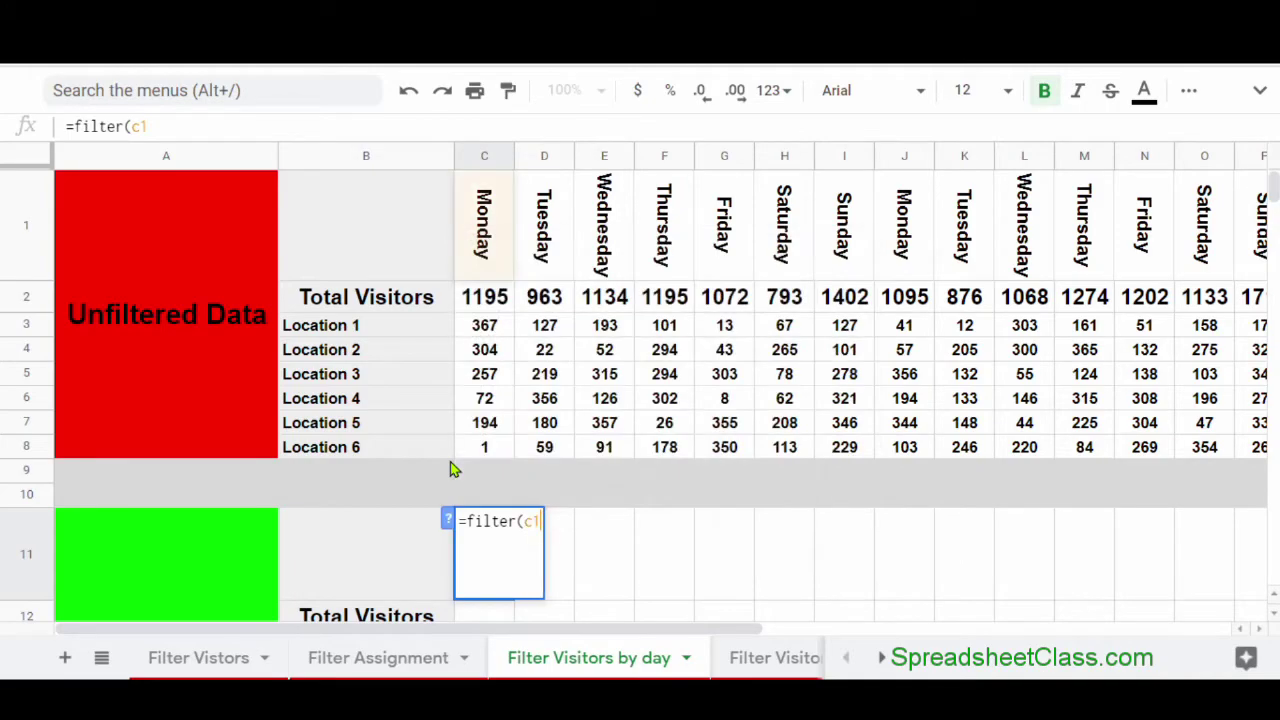
{"action": "type", "text": ":8"}
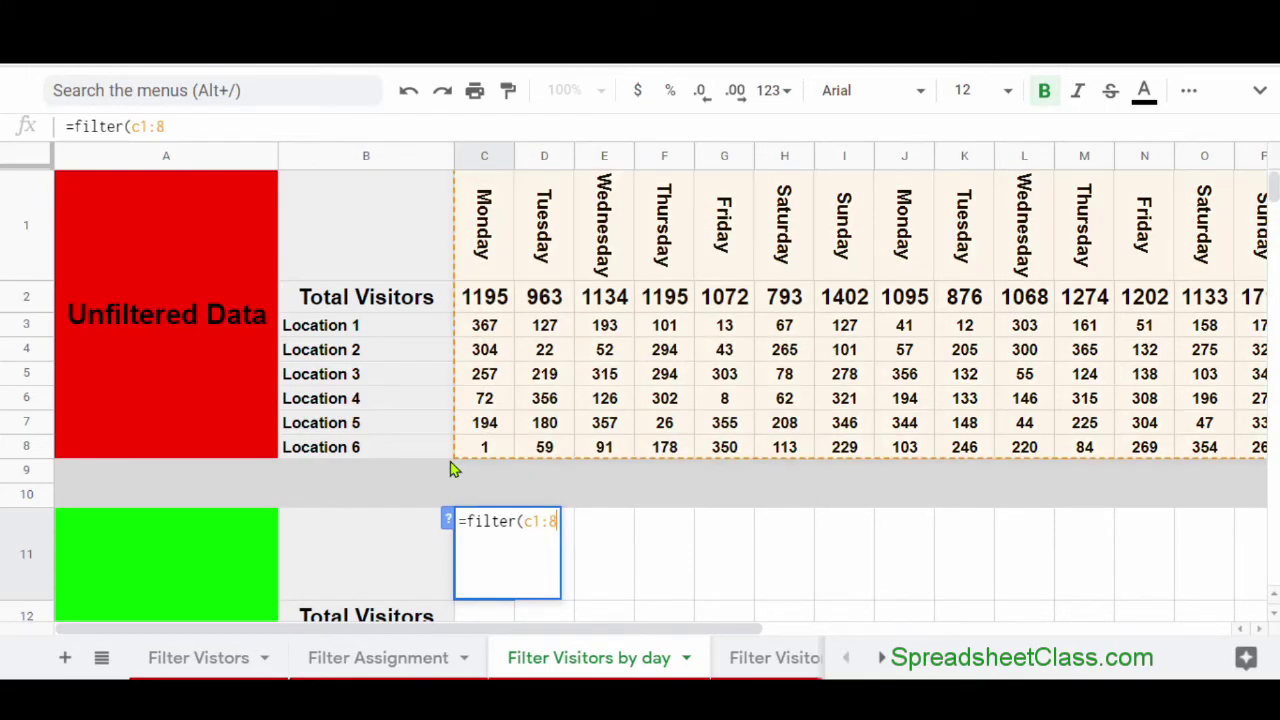
{"action": "type", "text": ",c"}
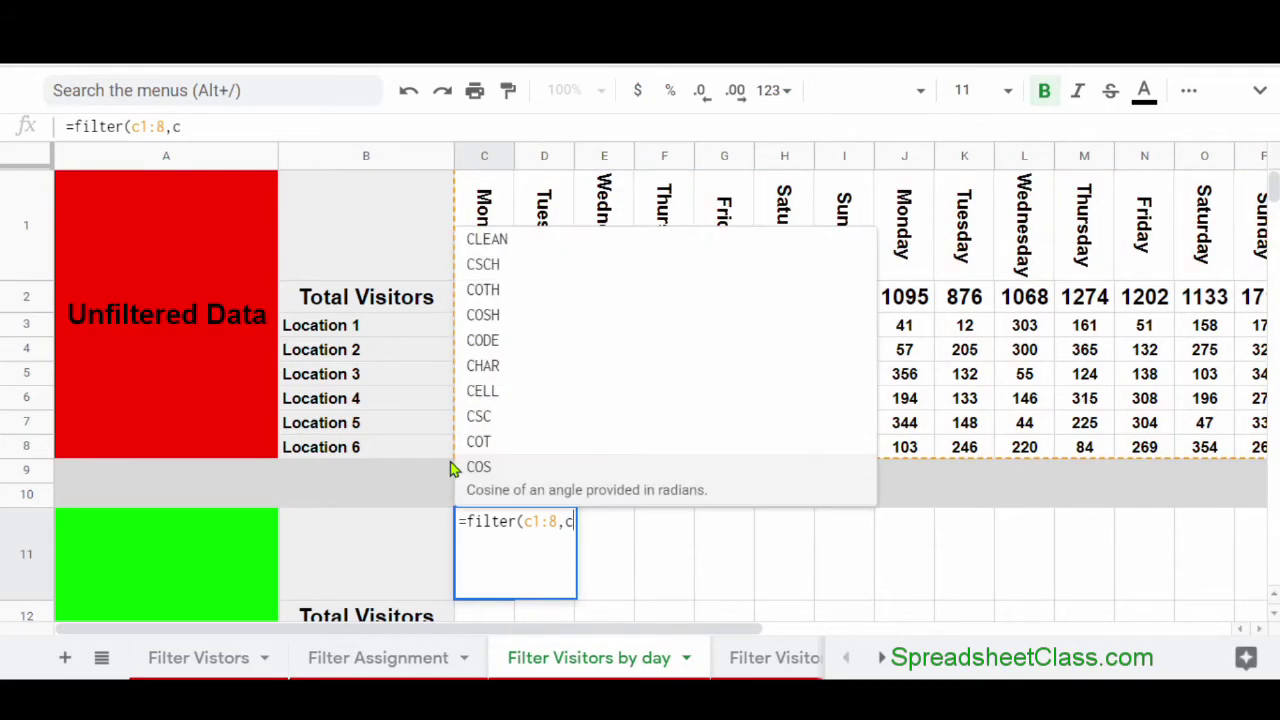
{"action": "type", "text": "1:1"}
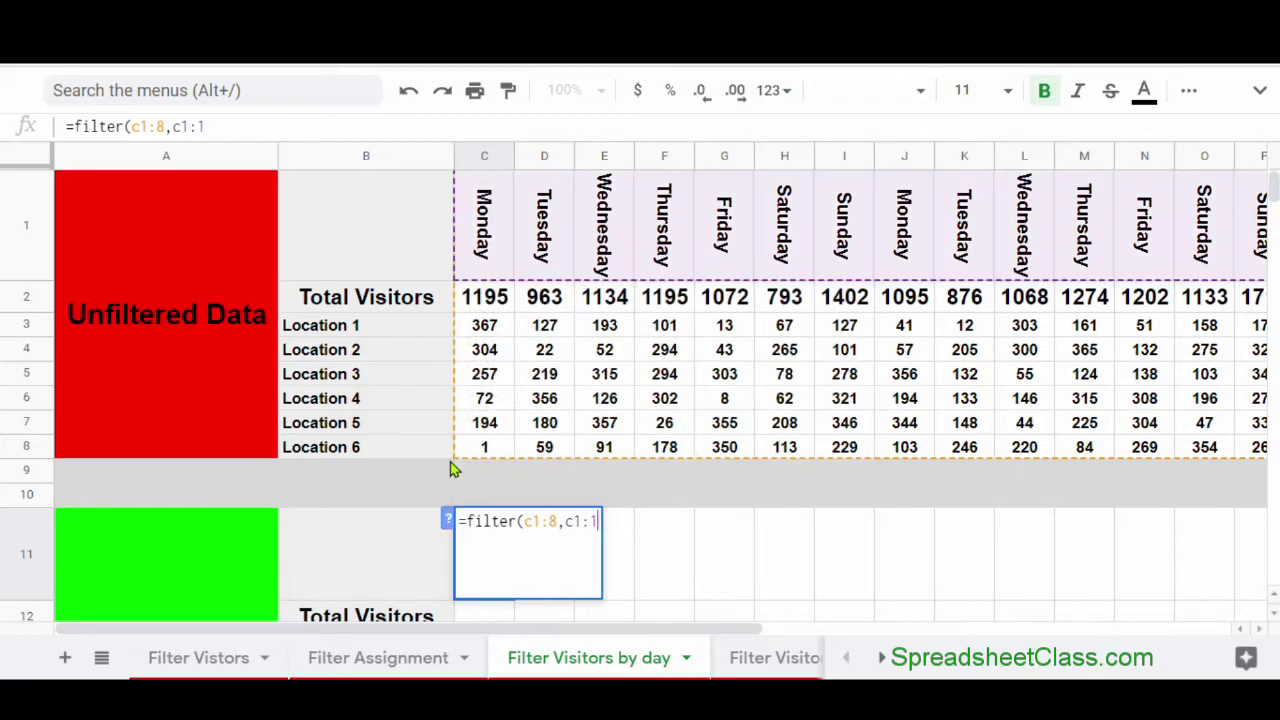
{"action": "type", "text": "="}
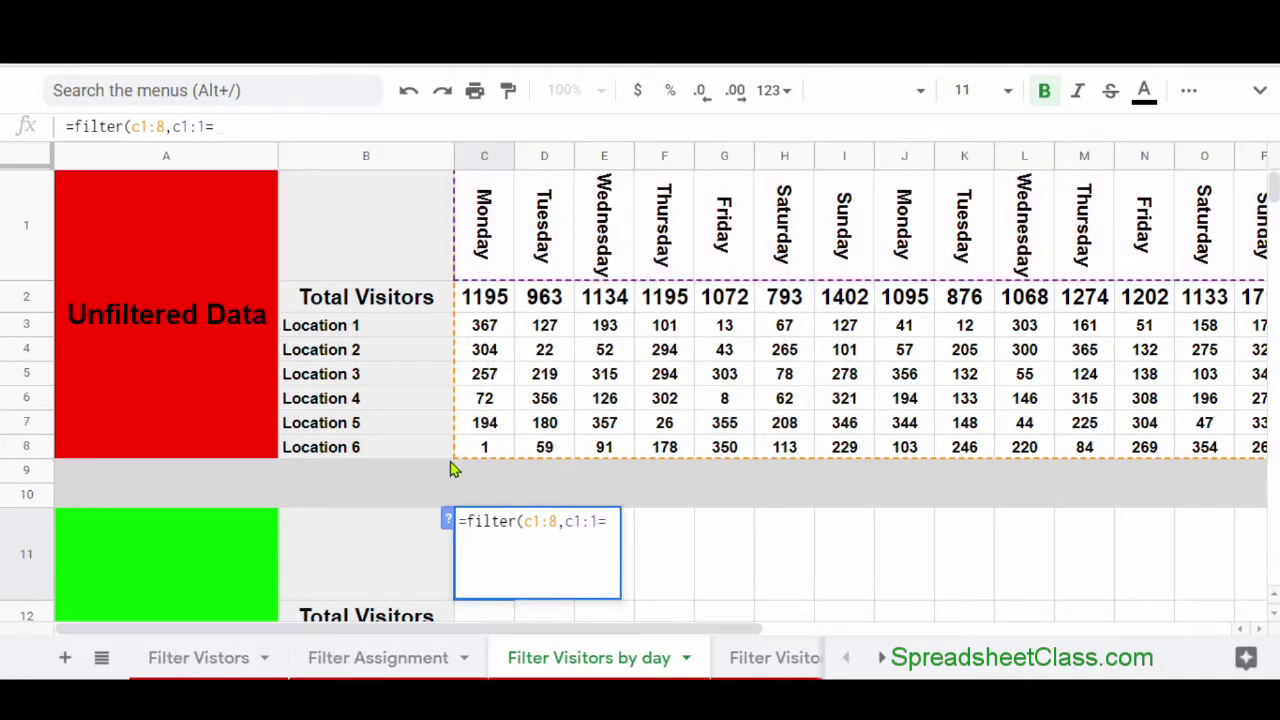
{"action": "type", "text": "\"Saturday\""}
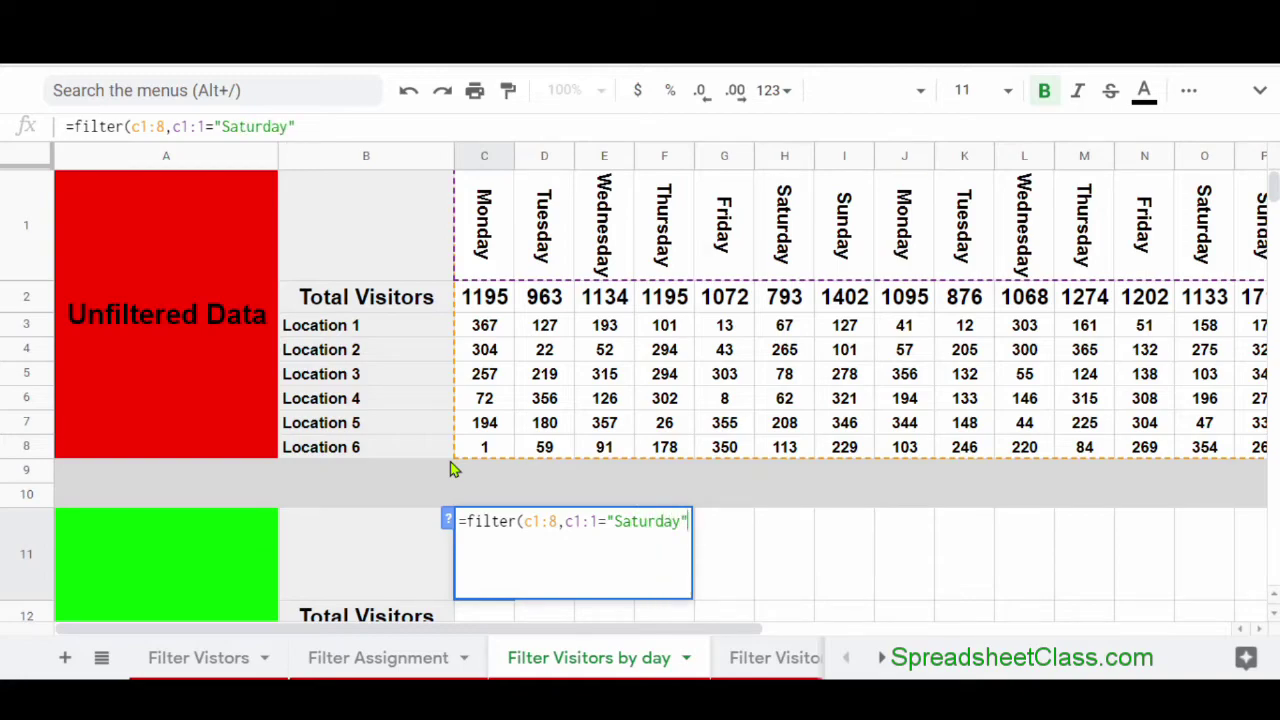
{"action": "key", "text": "Return"}
{"action": "key", "text": "Up"}
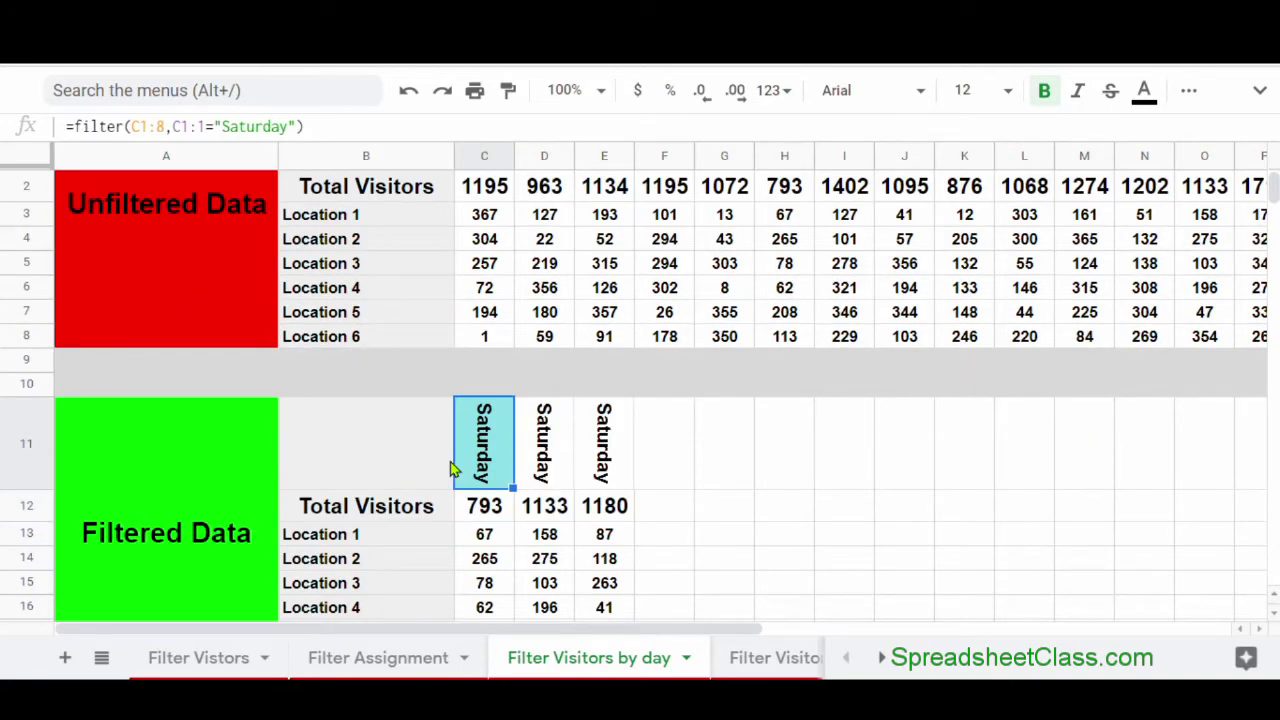
{"action": "scroll", "coordinate": [450, 470], "scroll_direction": "down", "scroll_amount": 1}
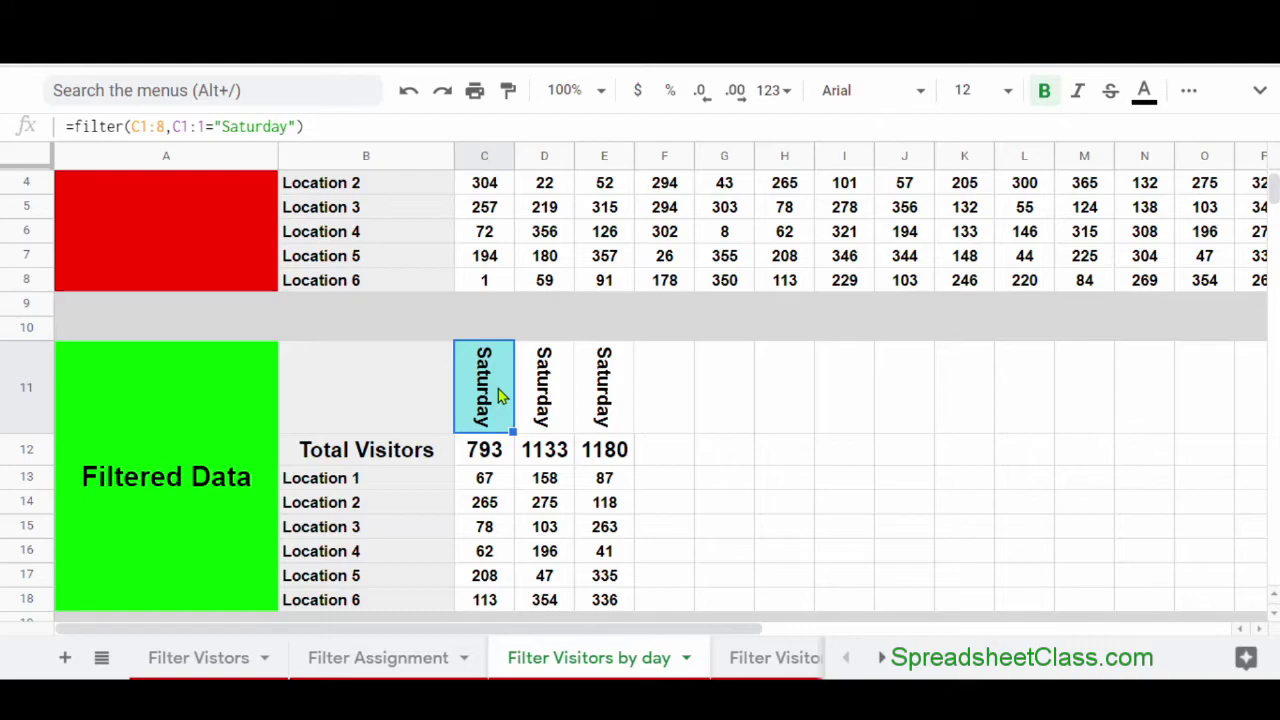
{"action": "scroll", "coordinate": [502, 395], "scroll_direction": "down", "scroll_amount": 1}
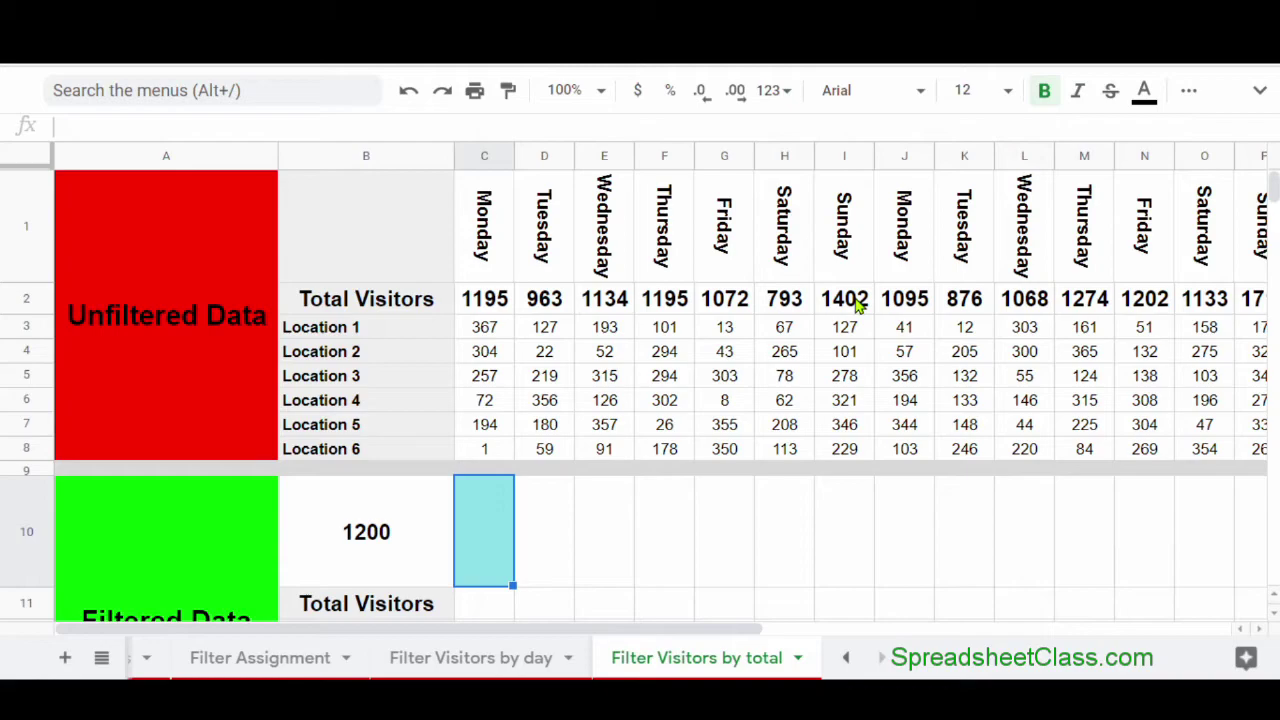
Step: Check the 1200 threshold in B10, then select C10 for the new filter
{"action": "left_click", "coordinate": [407, 533]}
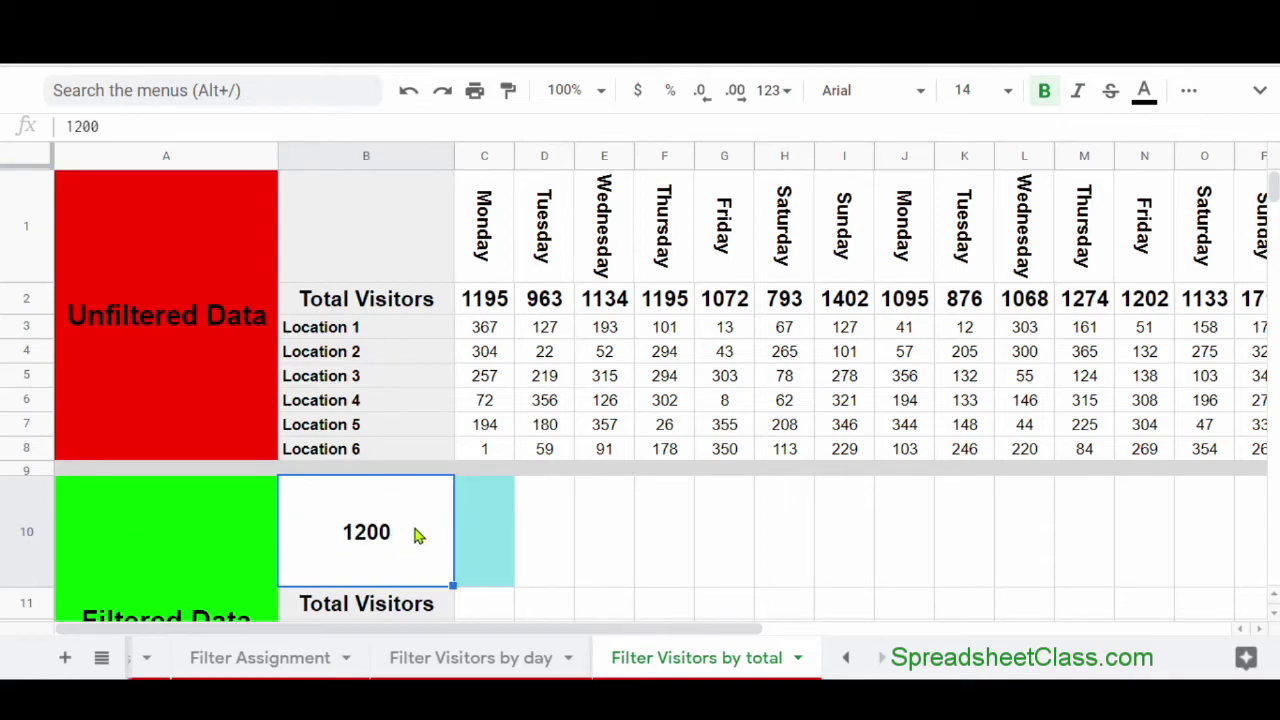
{"action": "left_click", "coordinate": [502, 532]}
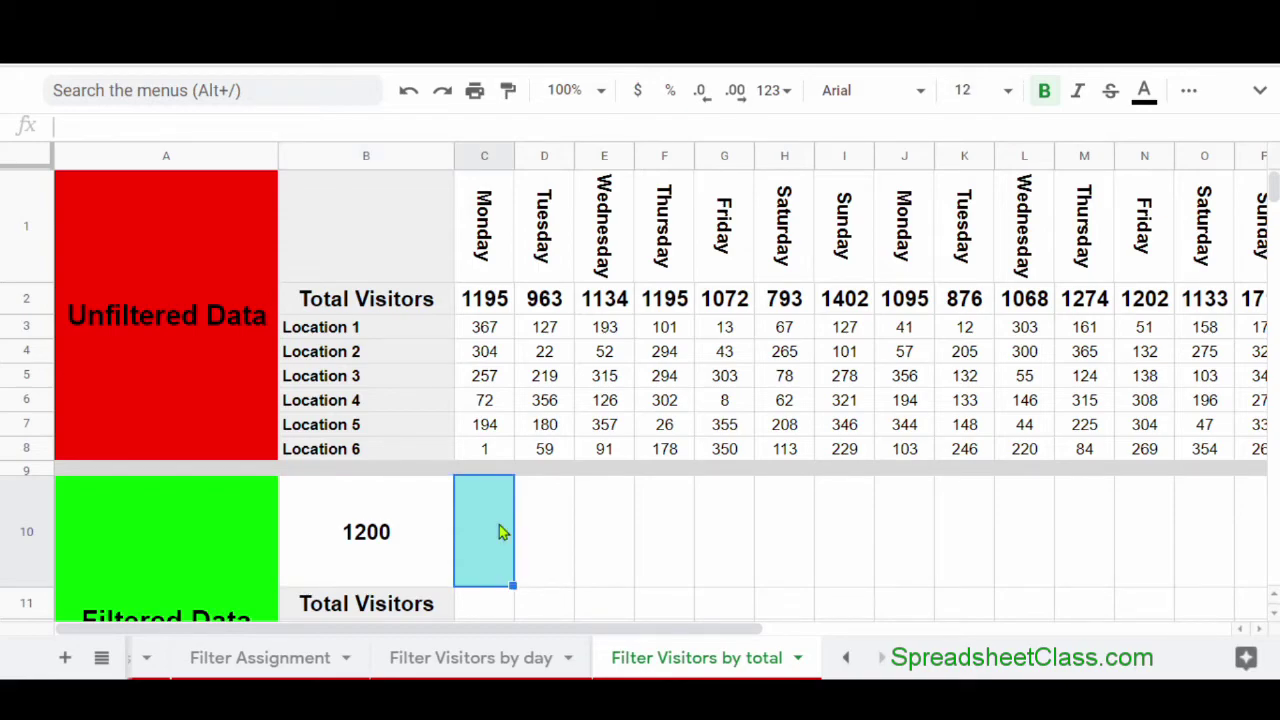
Step: Enter =filter(C1:8,C2:2>B10) in C10, using the B10 cell instead of 1200
{"action": "type", "text": "=filt"}
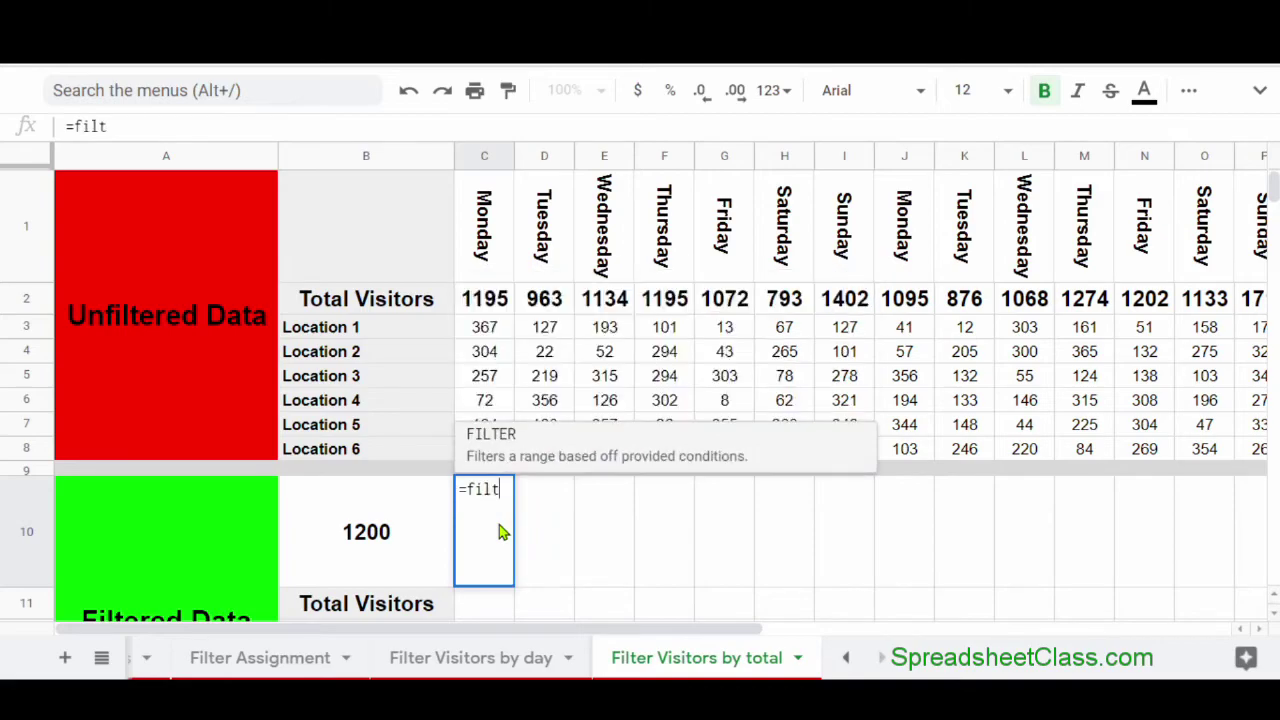
{"action": "type", "text": "er("}
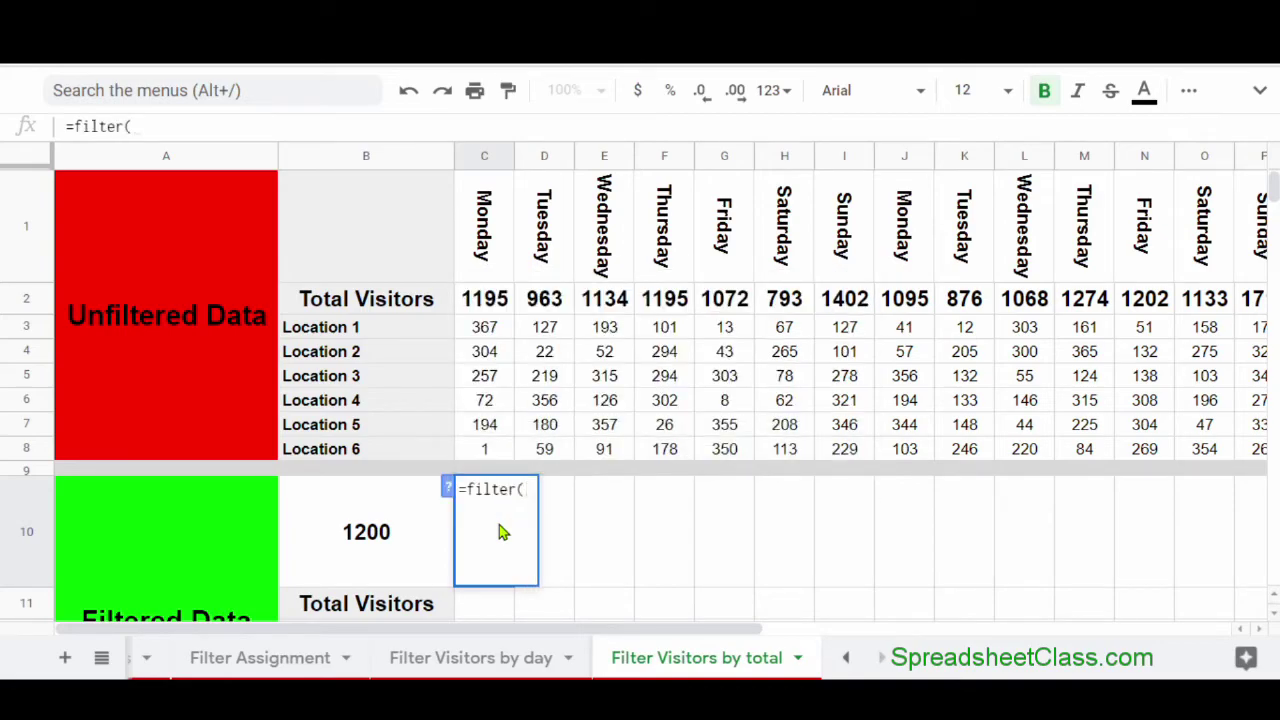
{"action": "type", "text": "c"}
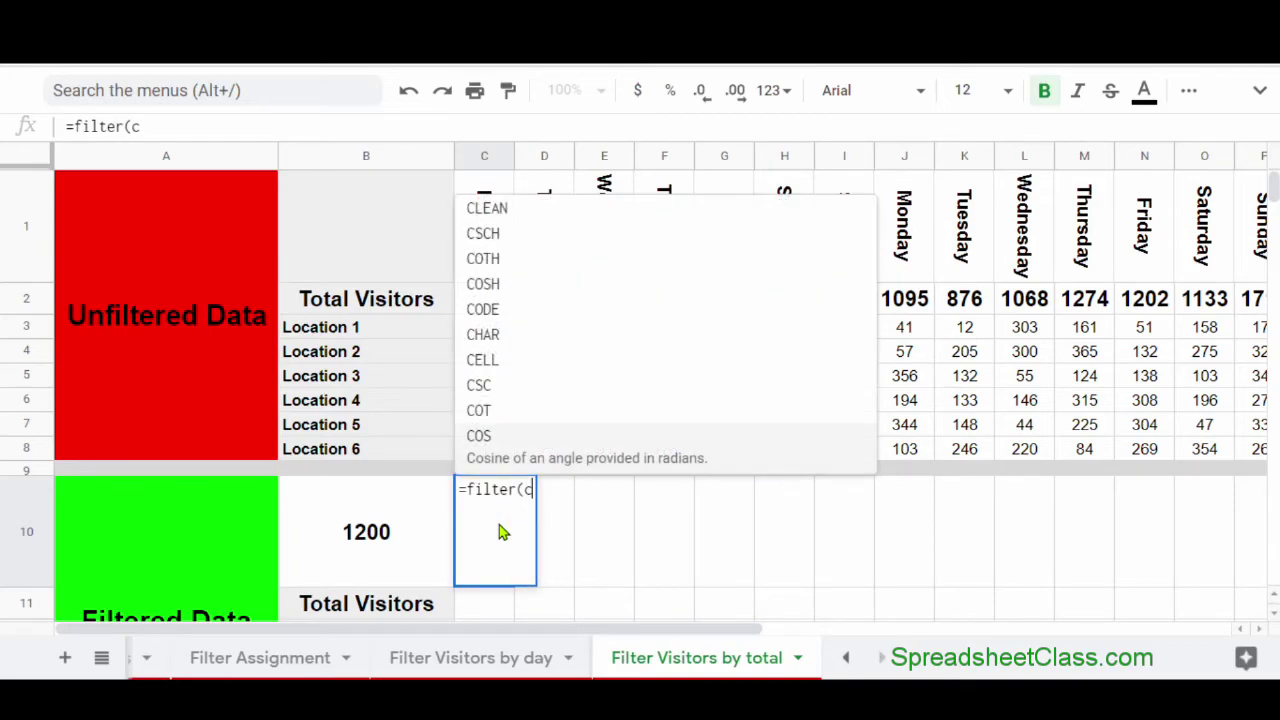
{"action": "type", "text": "1:8"}
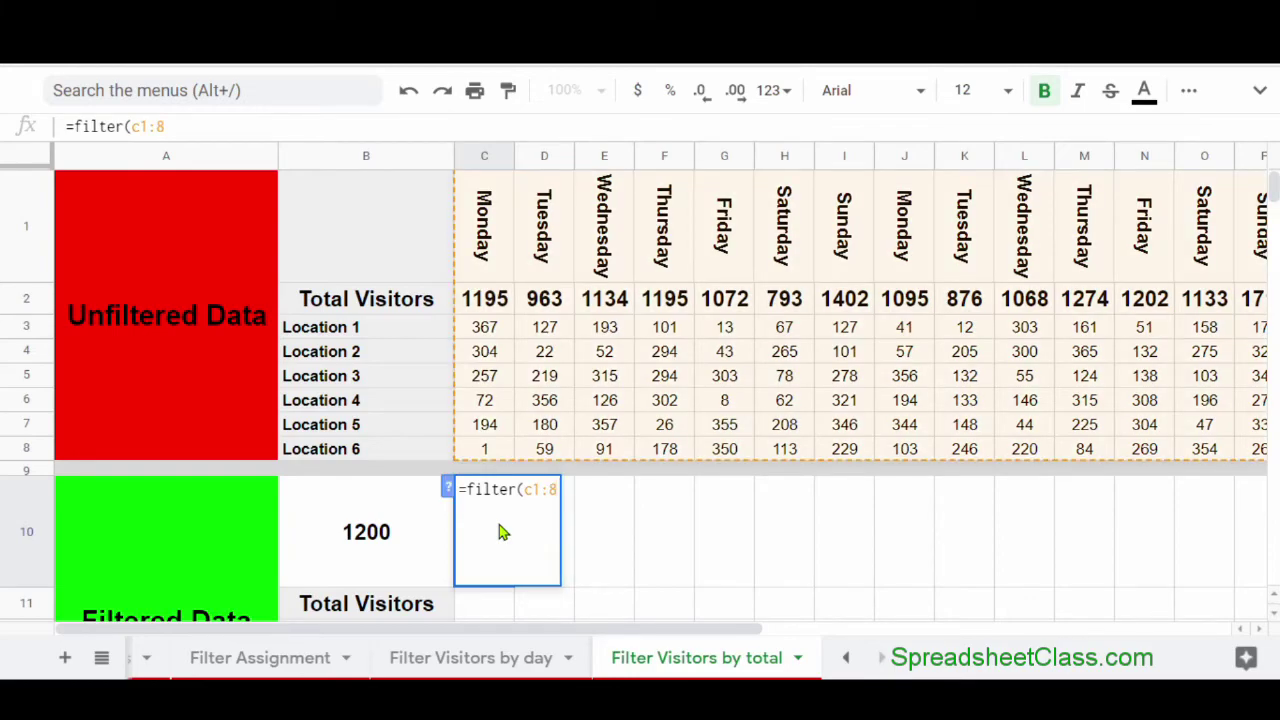
{"action": "type", "text": ",c2"}
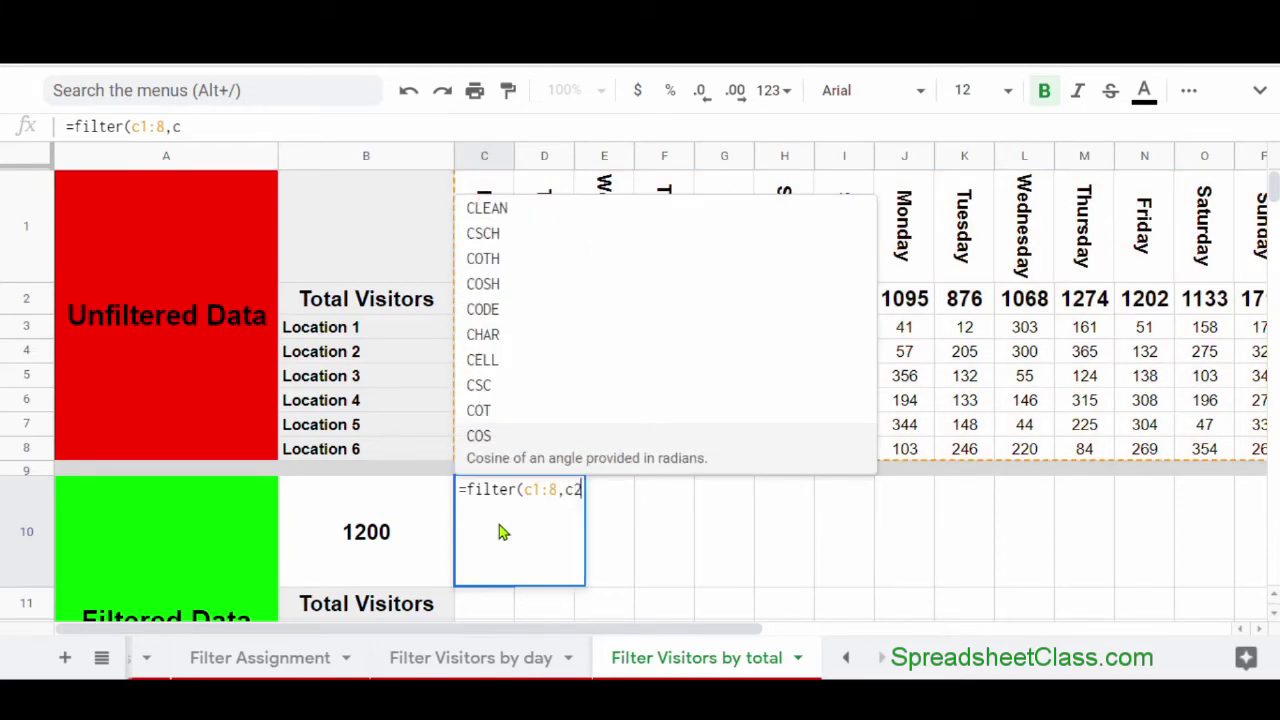
{"action": "type", "text": ":2>"}
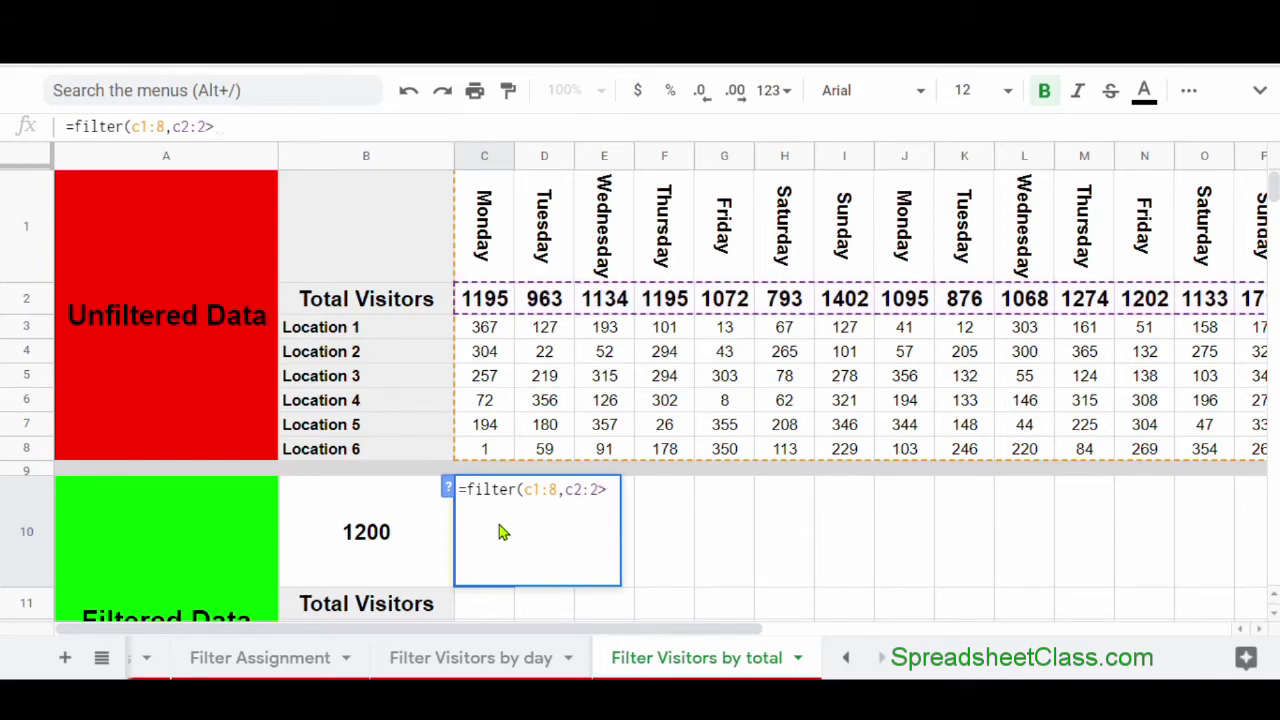
{"action": "type", "text": "1200"}
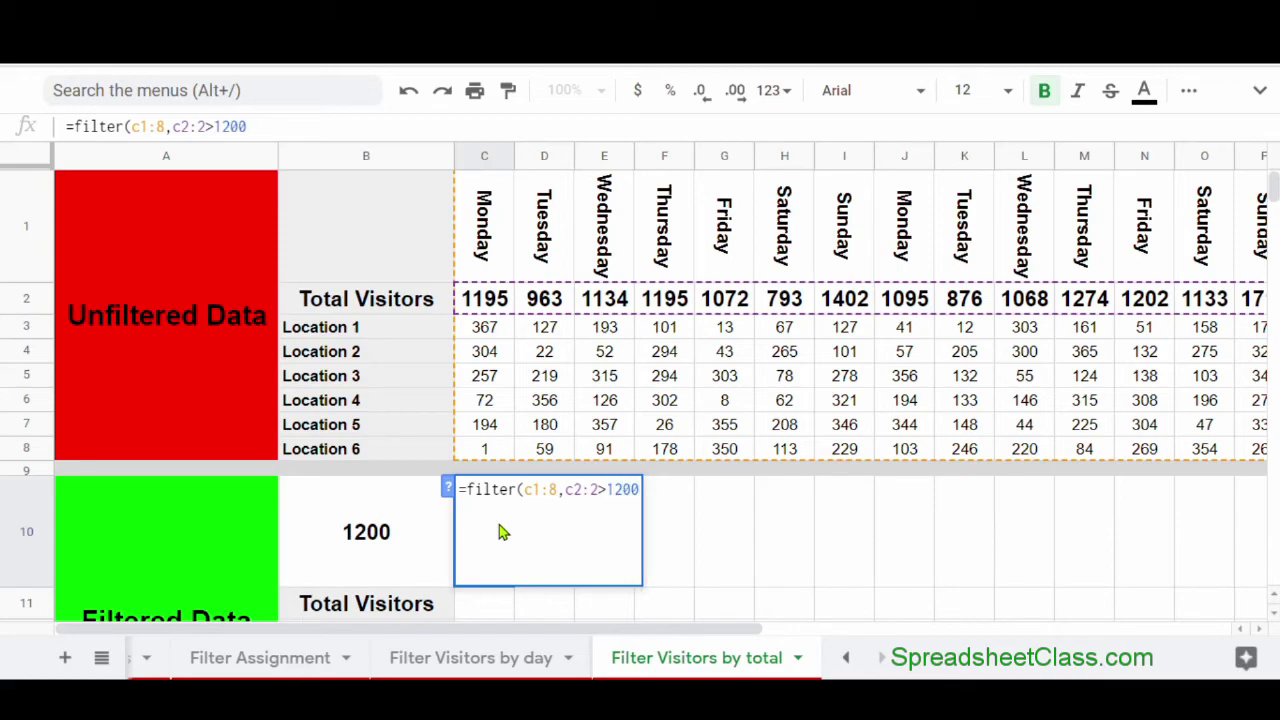
{"action": "key", "text": "BackSpace"}
{"action": "key", "text": "BackSpace"}
{"action": "key", "text": "BackSpace"}
{"action": "key", "text": "BackSpace"}
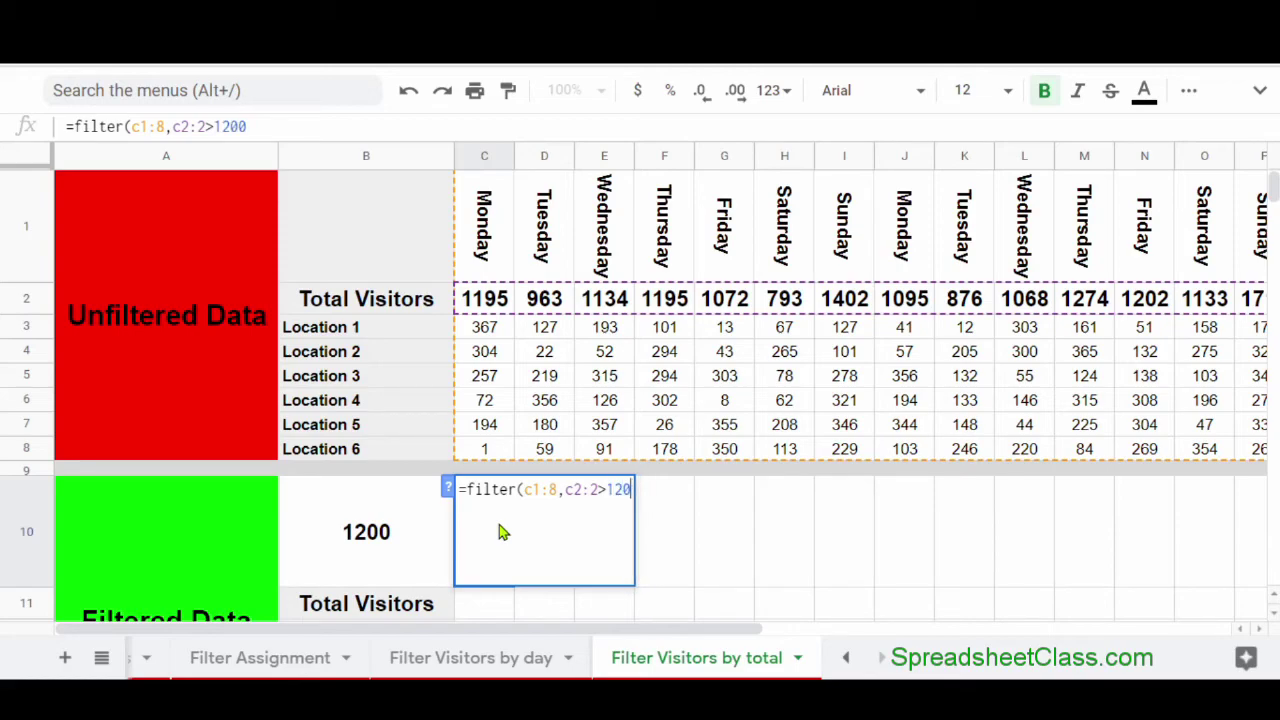
{"action": "type", "text": "b10"}
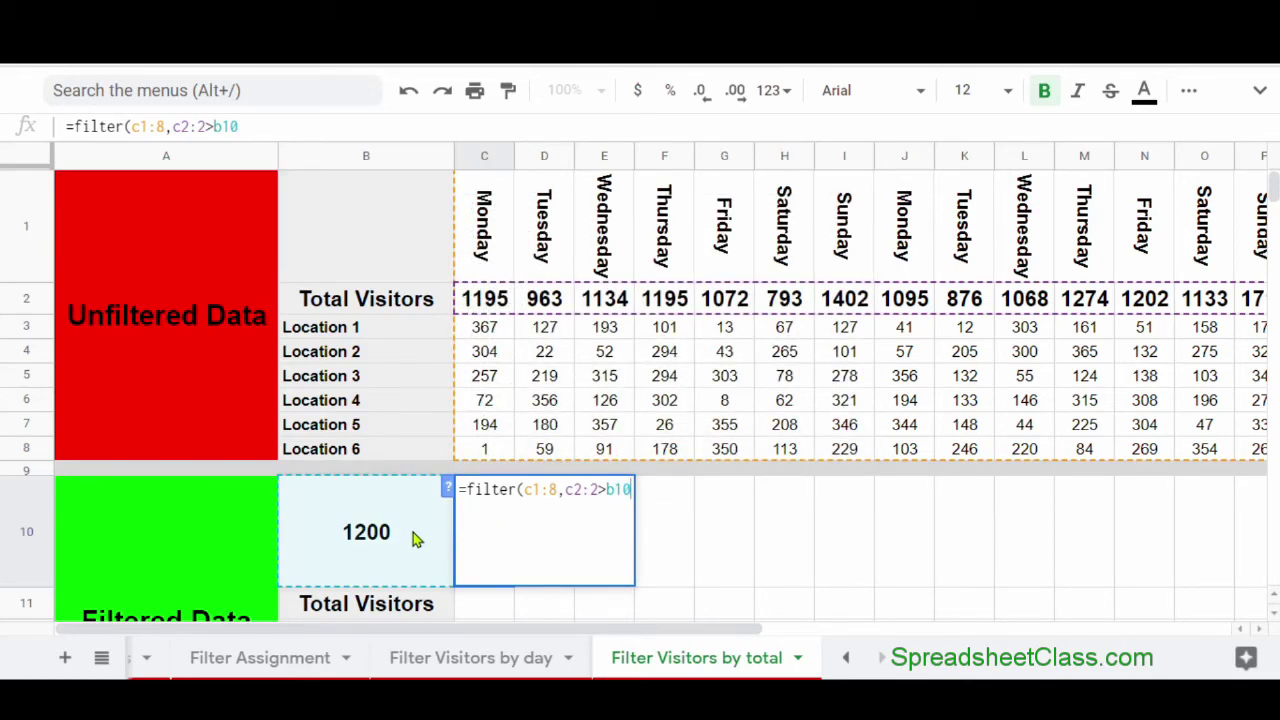
{"action": "key", "text": "Return"}
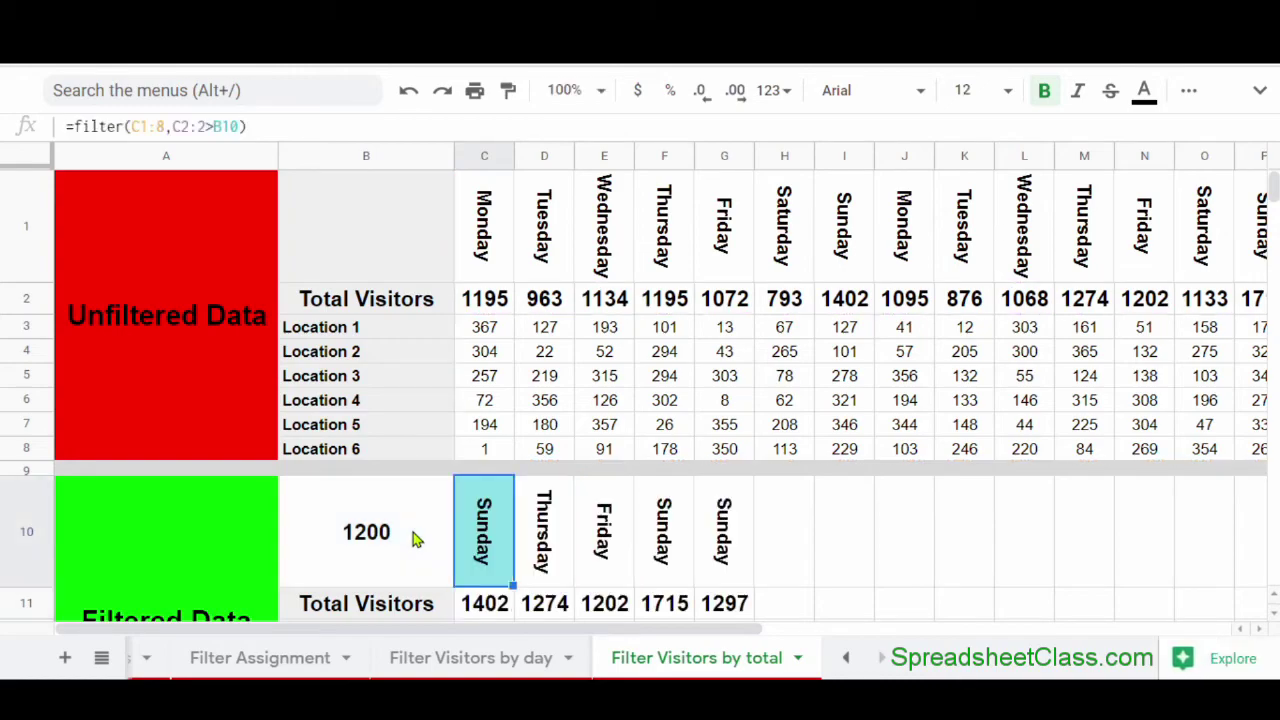
{"action": "scroll", "coordinate": [417, 538], "scroll_direction": "down", "scroll_amount": 2}
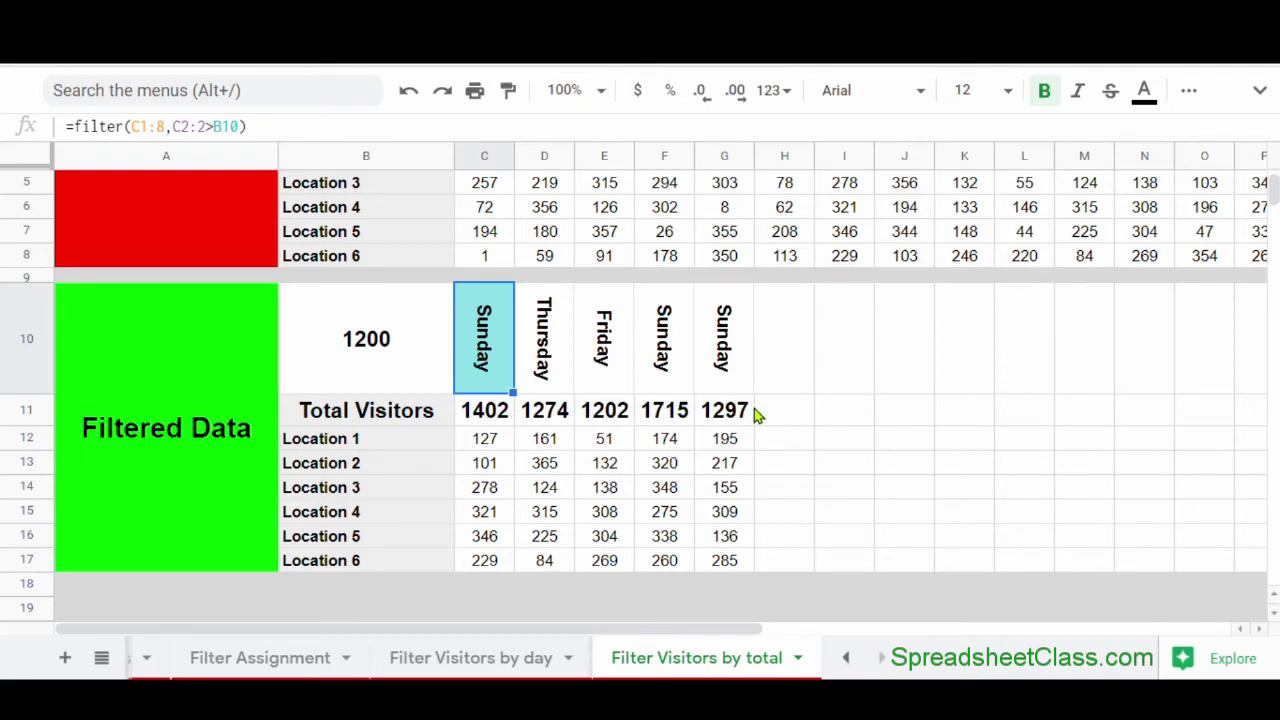
{"action": "scroll", "coordinate": [757, 415], "scroll_direction": "up", "scroll_amount": 2}
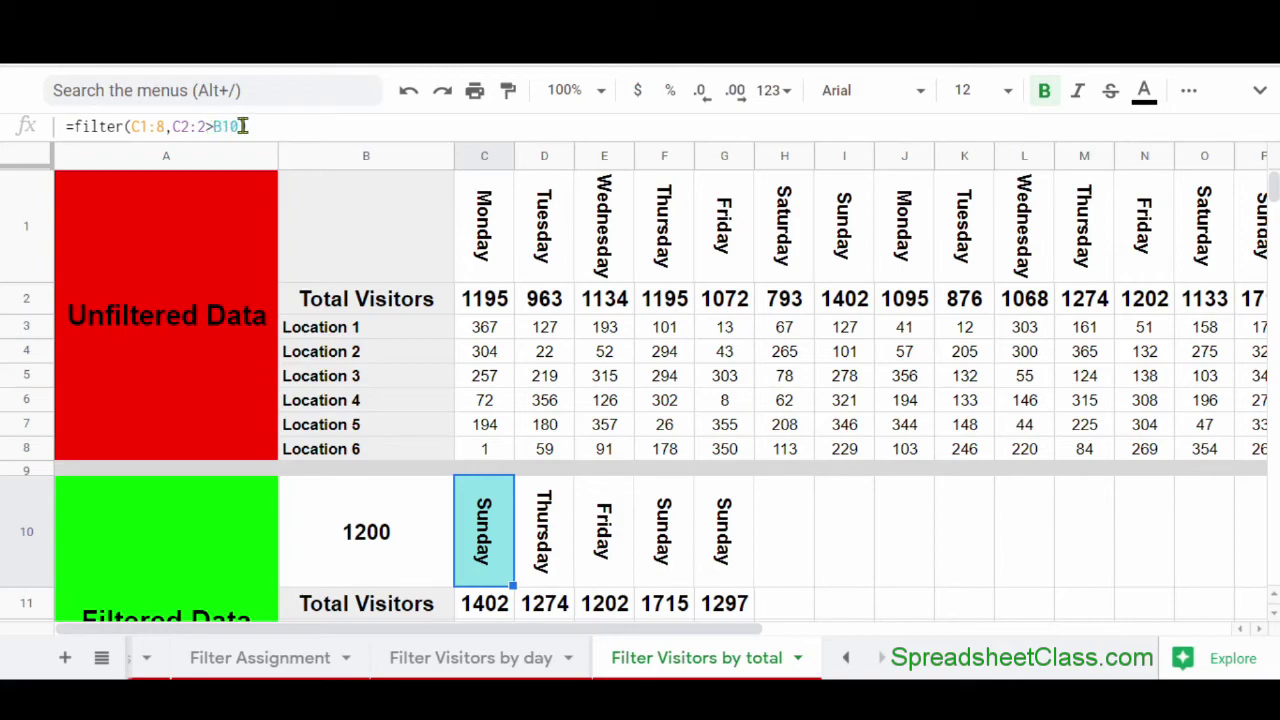
Step: Change the threshold value in B10 from 1200 to 1000
{"action": "left_click", "coordinate": [415, 541]}
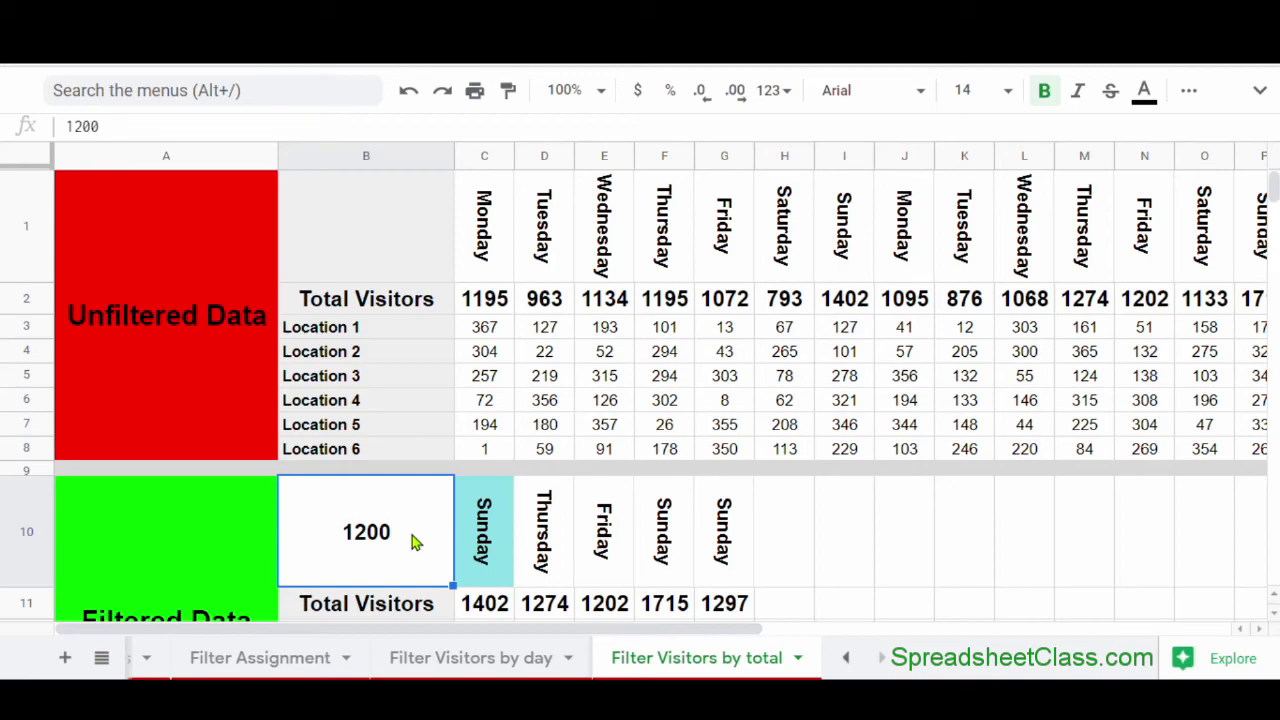
{"action": "type", "text": "1000"}
{"action": "key", "text": "Return"}
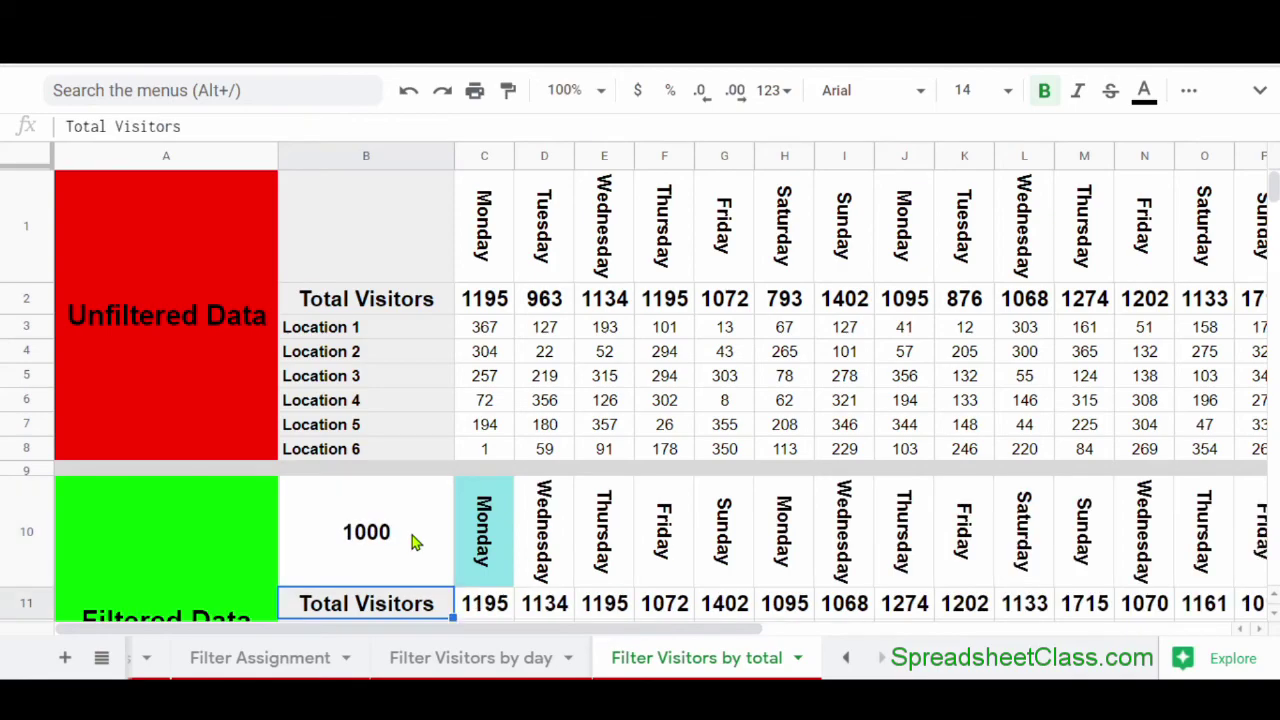